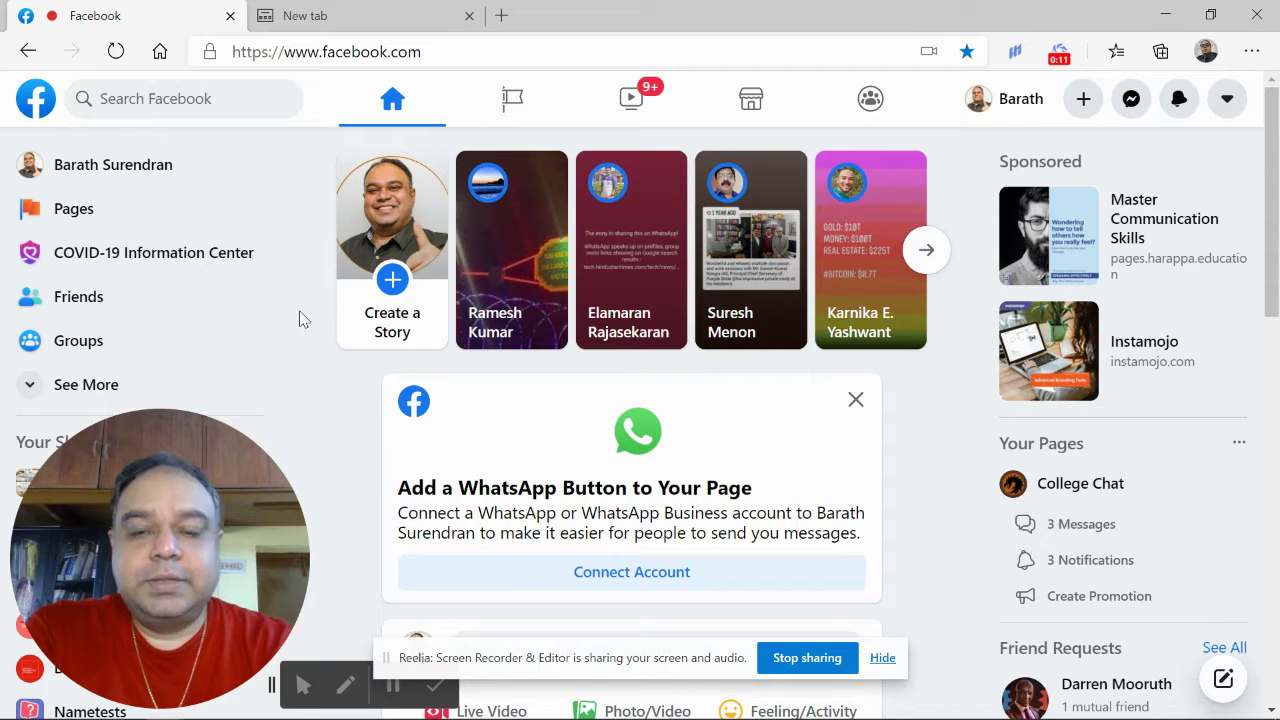
left_click(449, 52)
left_click(450, 53)
type("/adsmanager")
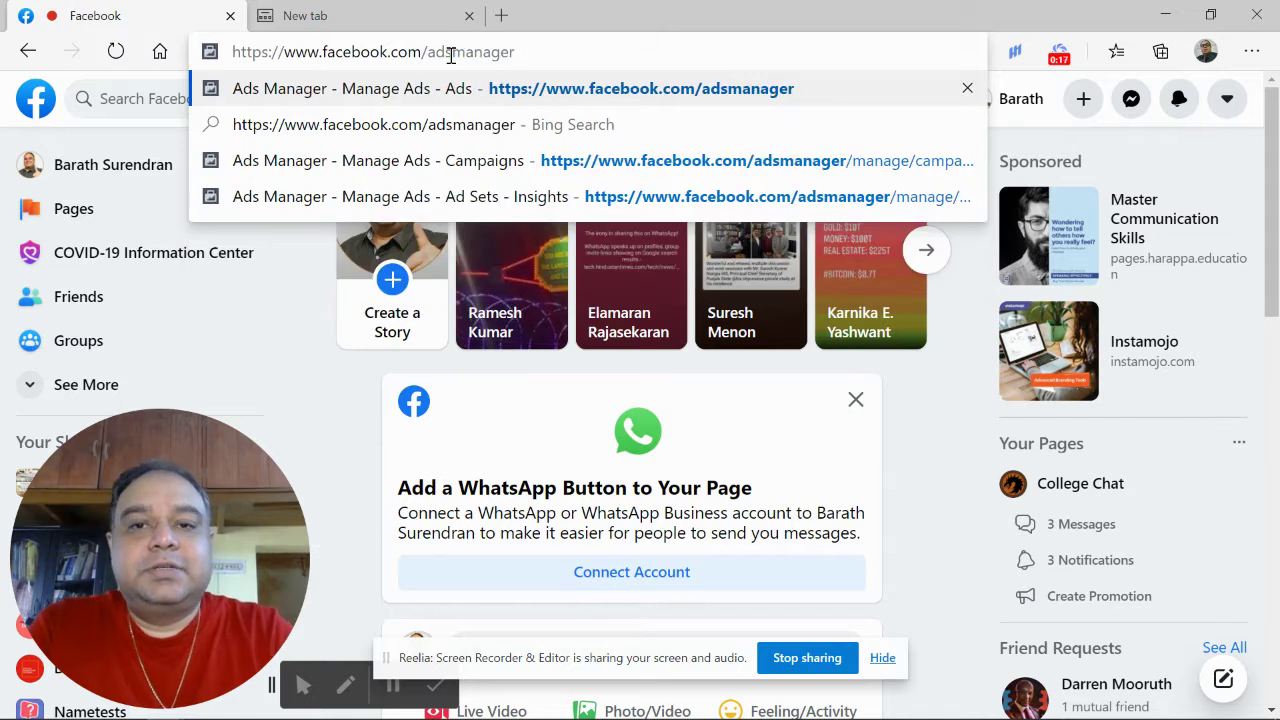
key("Return")
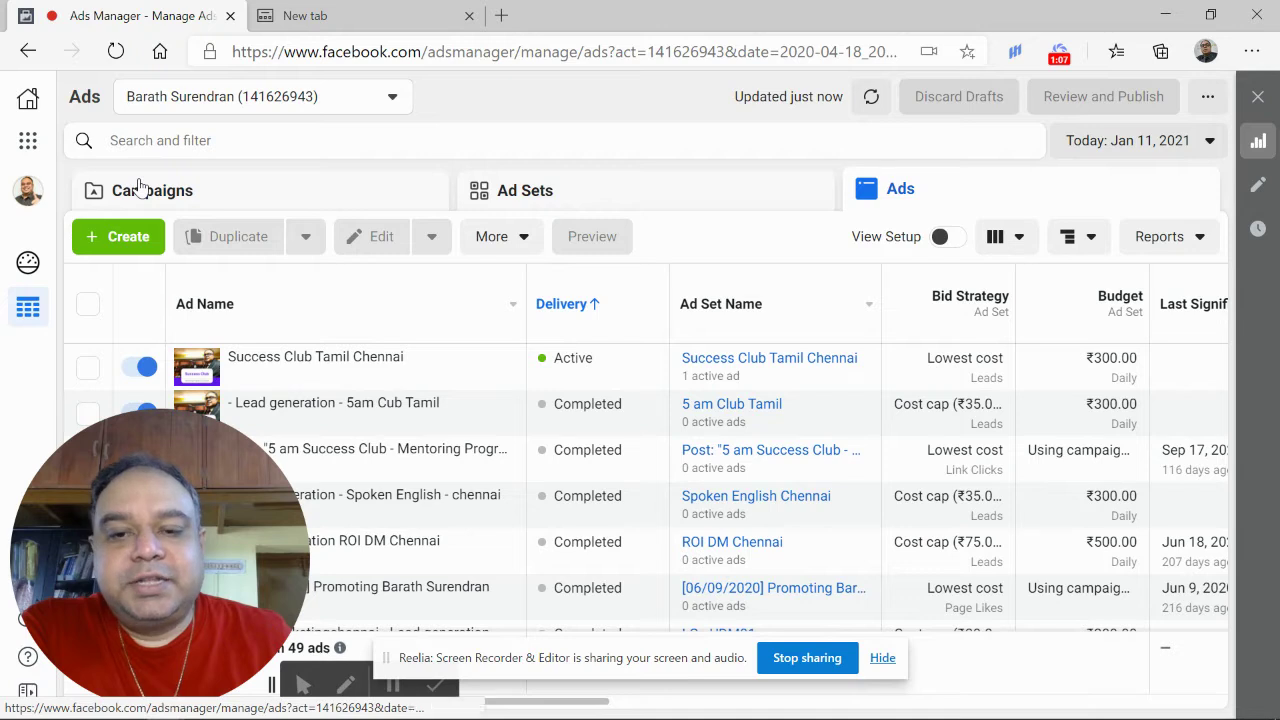
Download the on-Facebook leads of the Success Club Tamil Chennai ad as a CSV file.
mouse_move(240, 358)
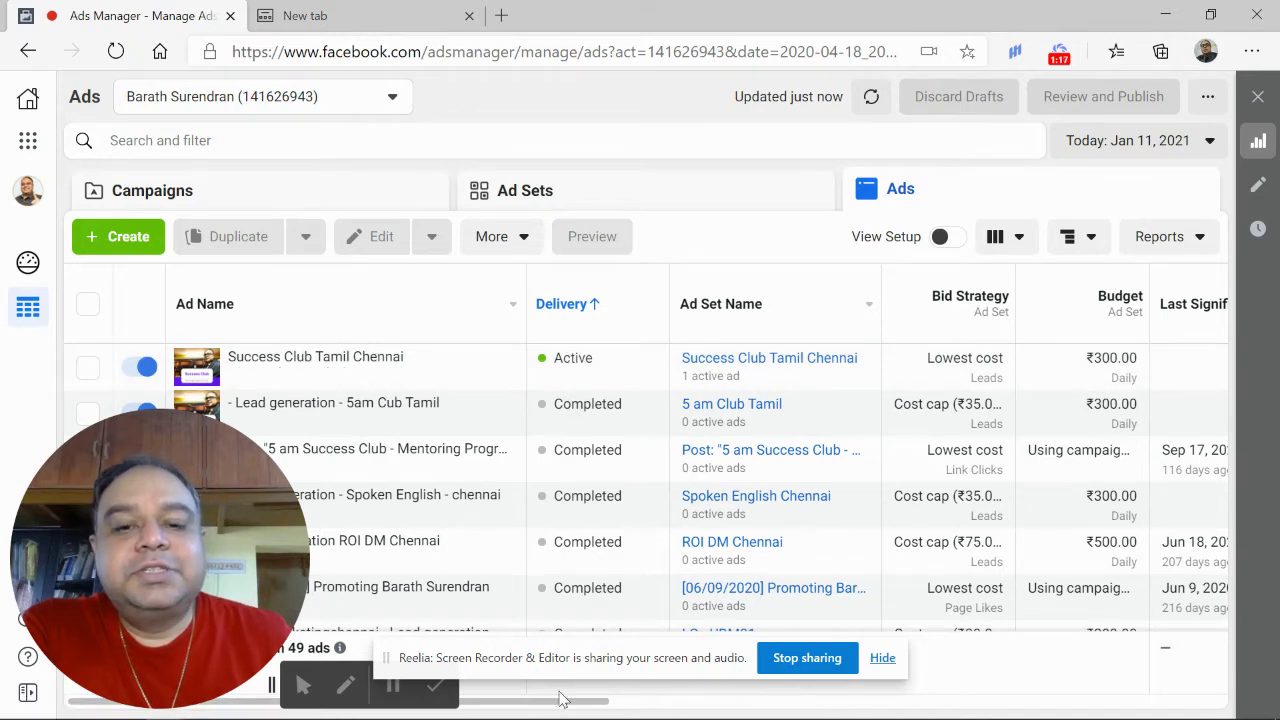
left_click_drag(558, 708, 922, 708)
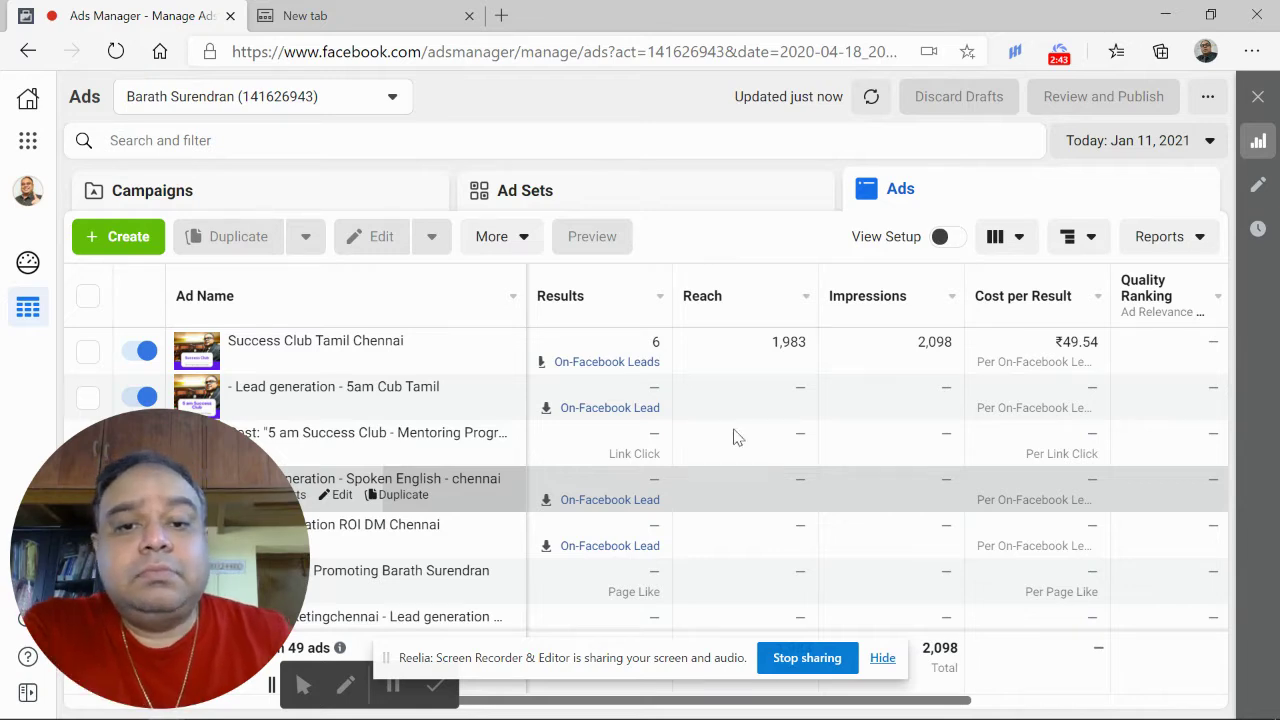
left_click(636, 370)
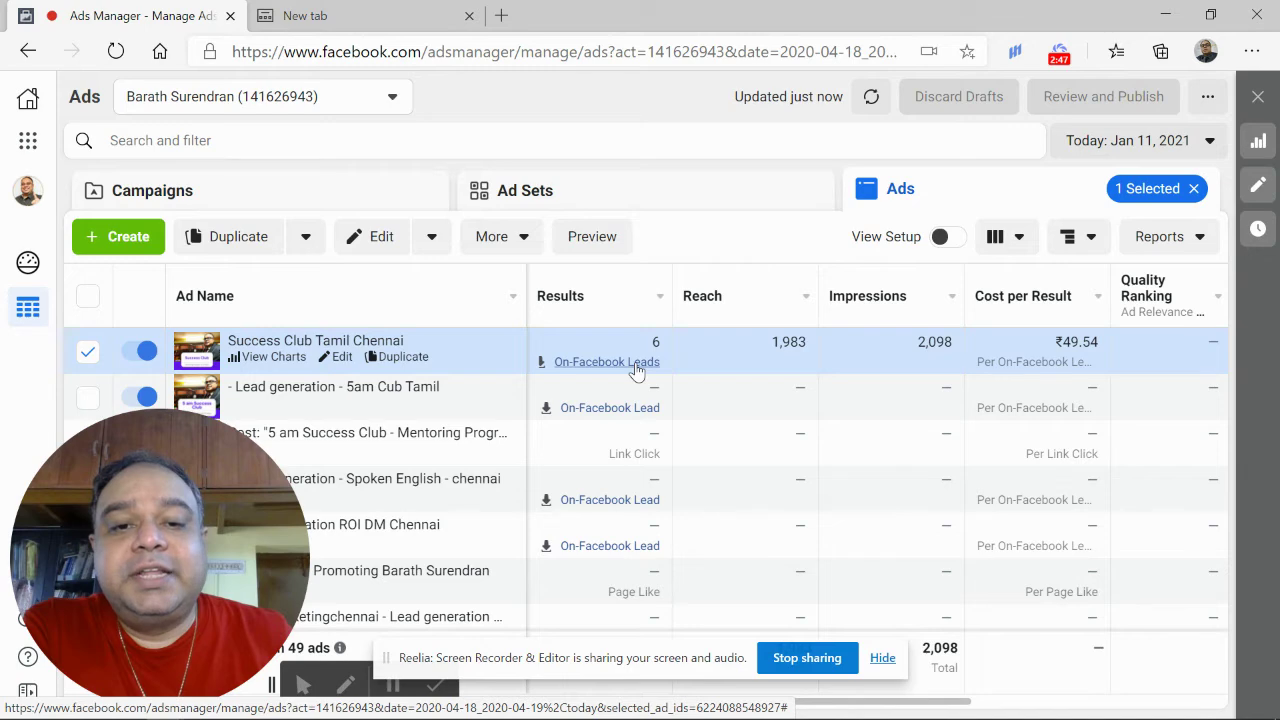
left_click(636, 364)
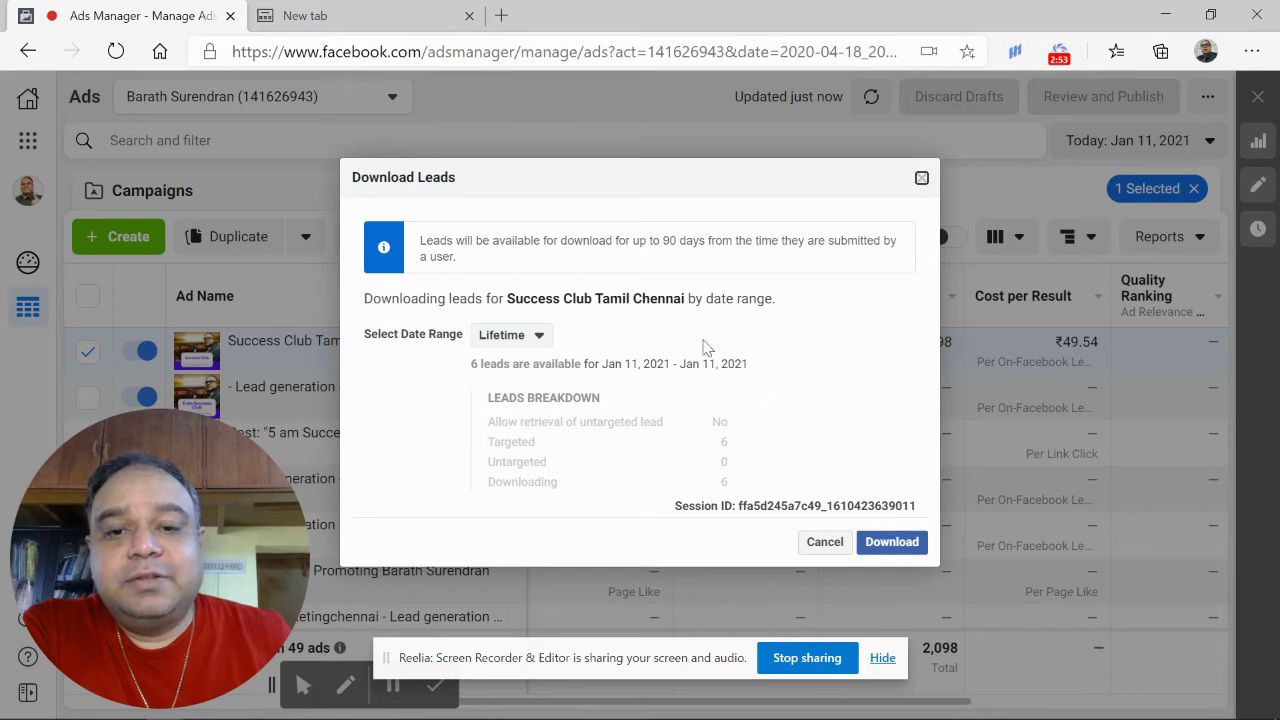
left_click(891, 541)
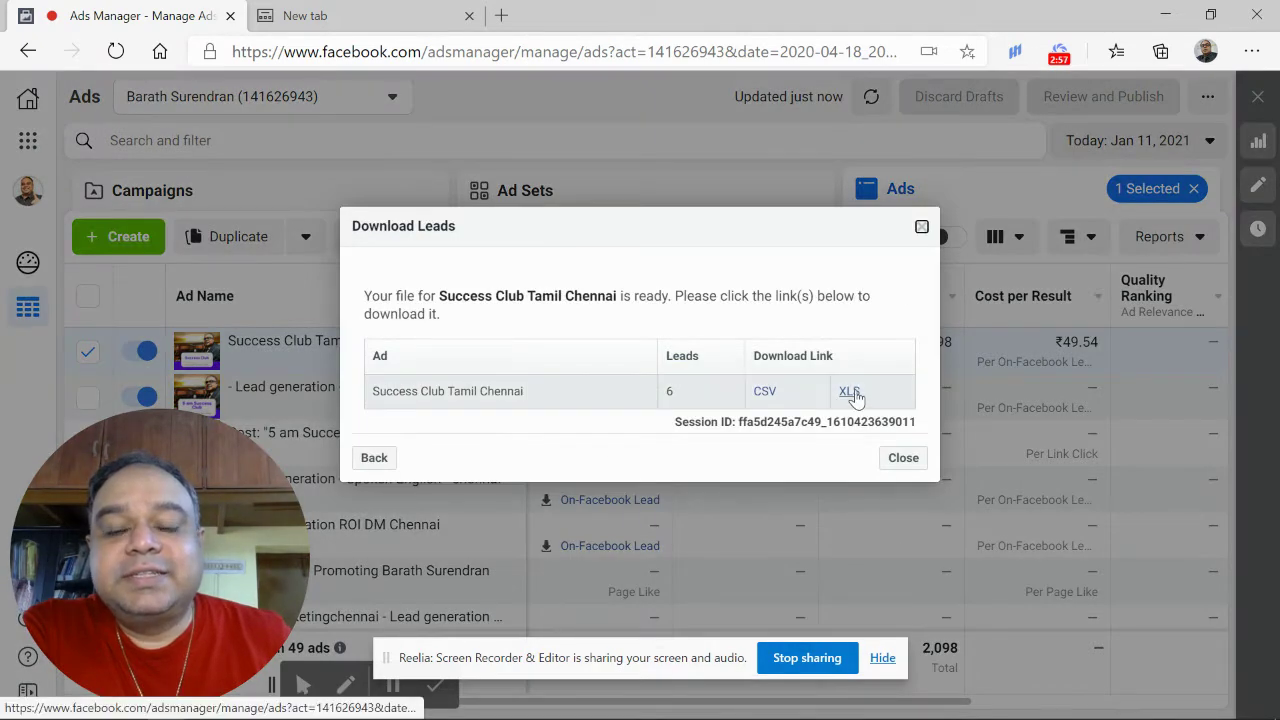
left_click(765, 393)
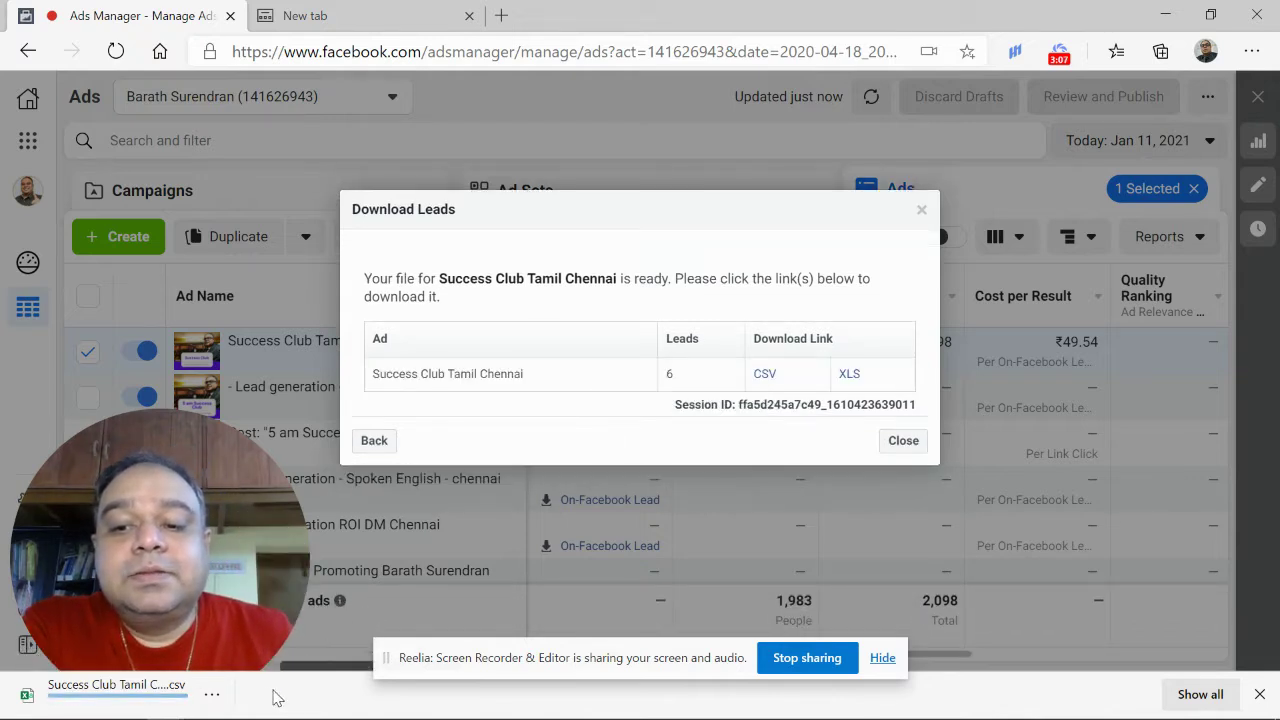
Open the downloaded leads CSV from its folder in Excel and fit the full_name and email columns to their contents.
left_click(221, 697)
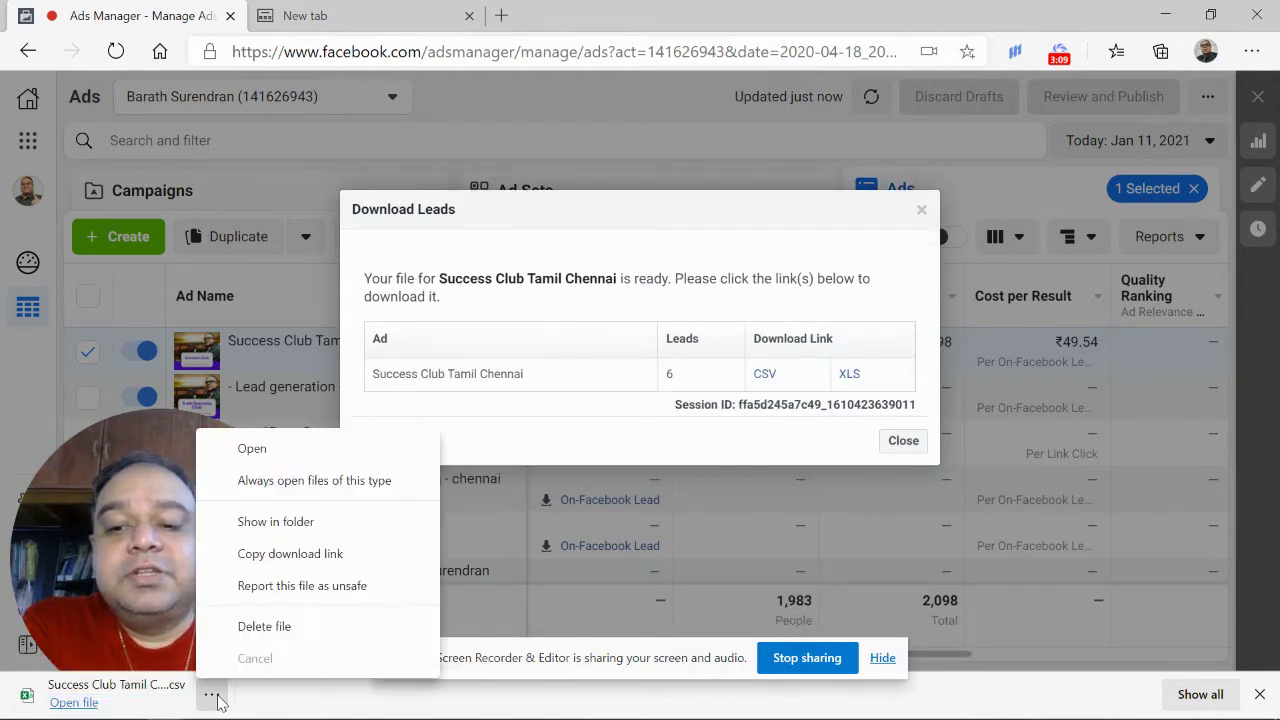
left_click(316, 525)
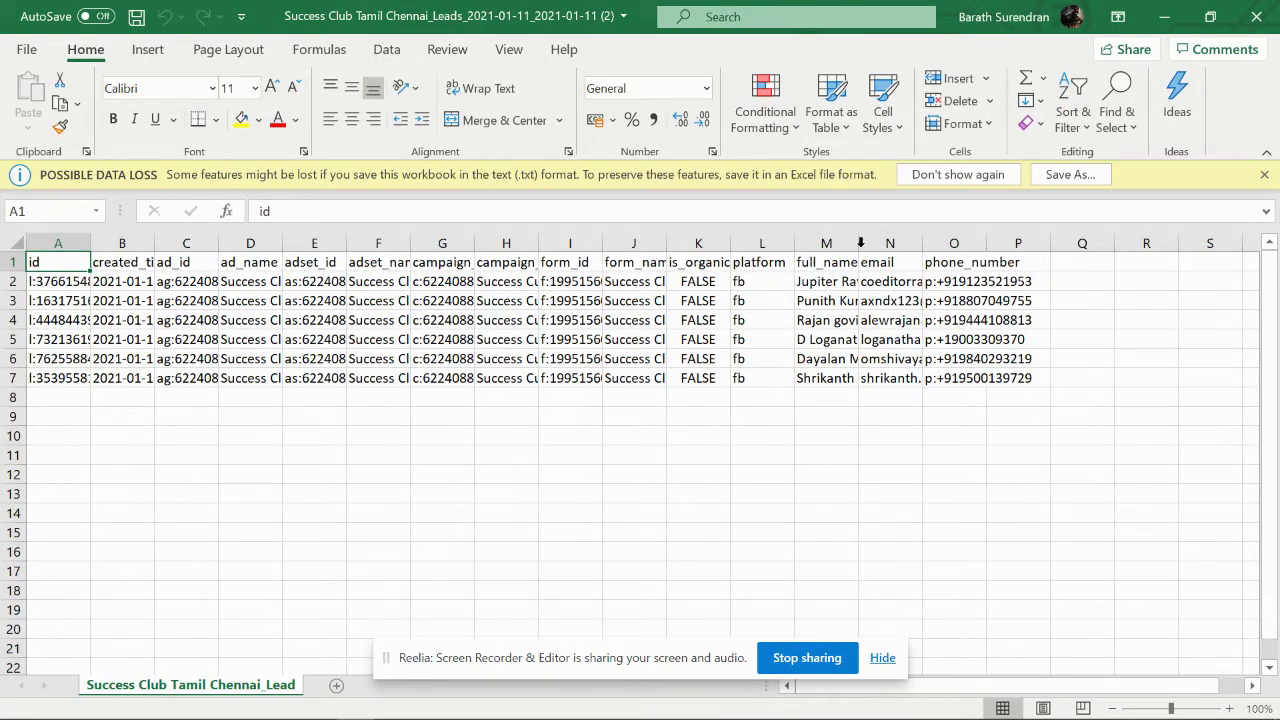
double_click(860, 243)
double_click(986, 244)
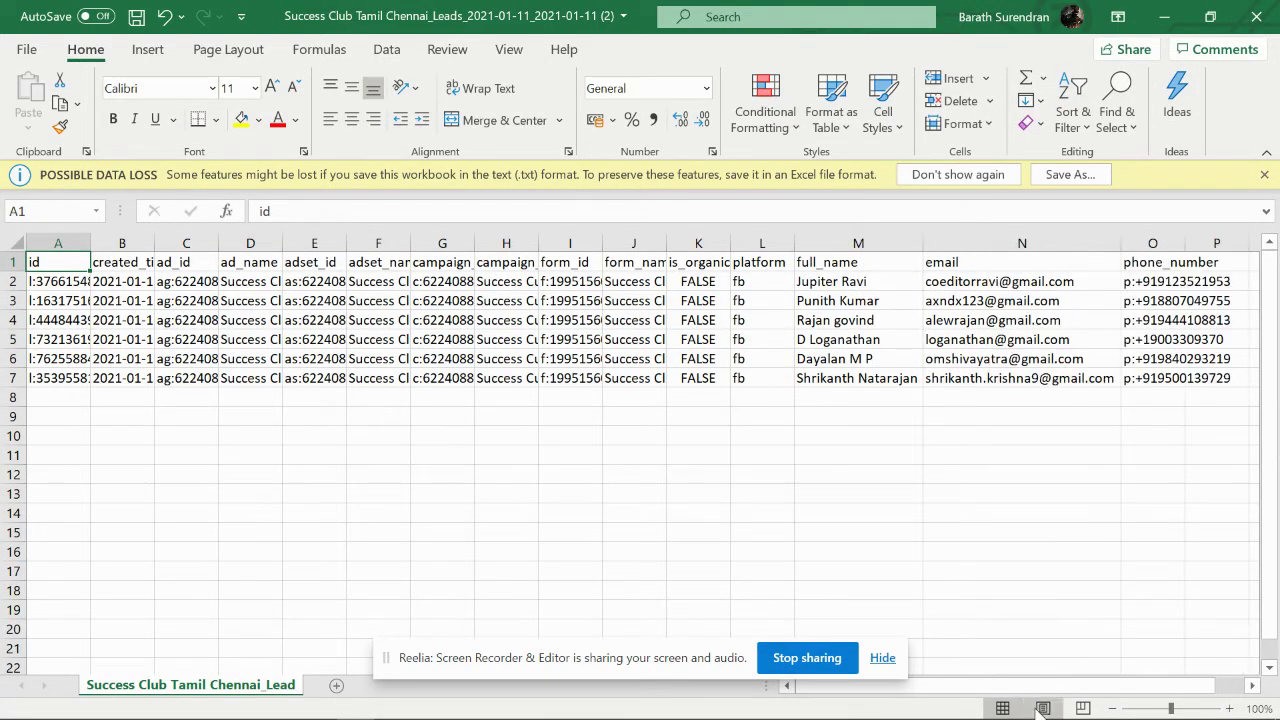
left_click_drag(1012, 687, 1080, 683)
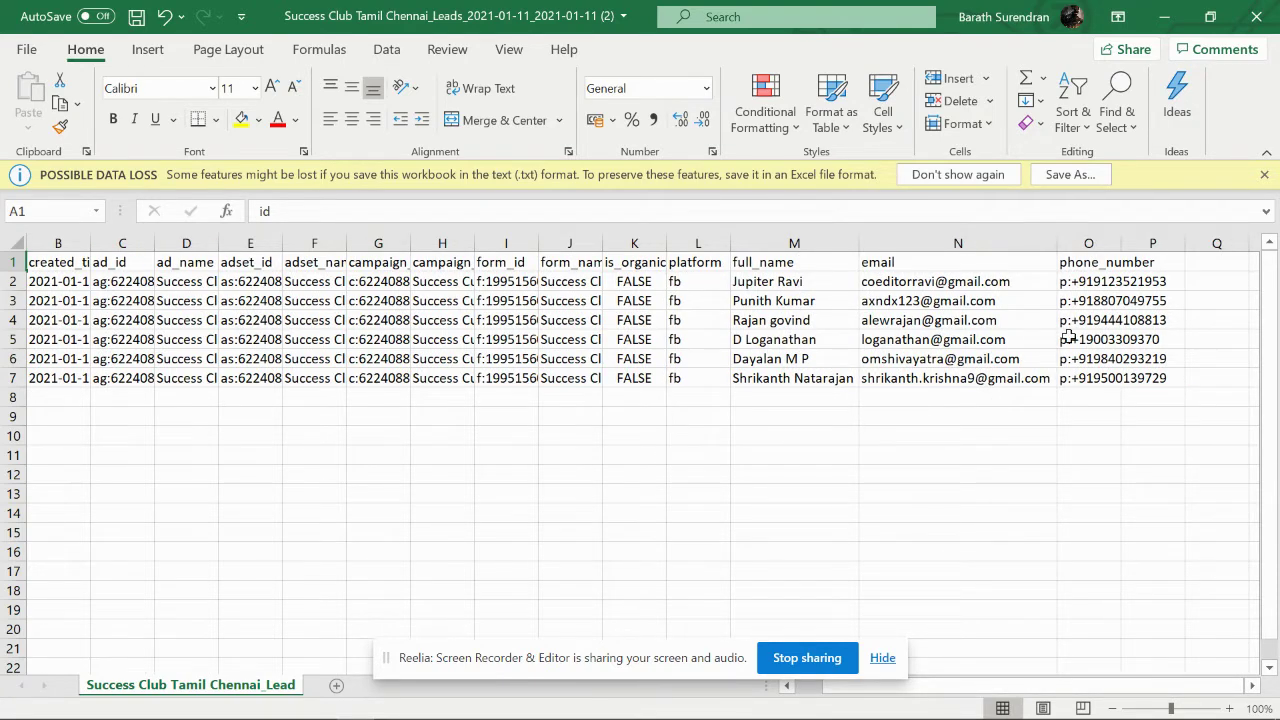
Close the leads spreadsheet without saving and return to Ads Manager, dismissing the Download Leads dialog.
left_click(1256, 16)
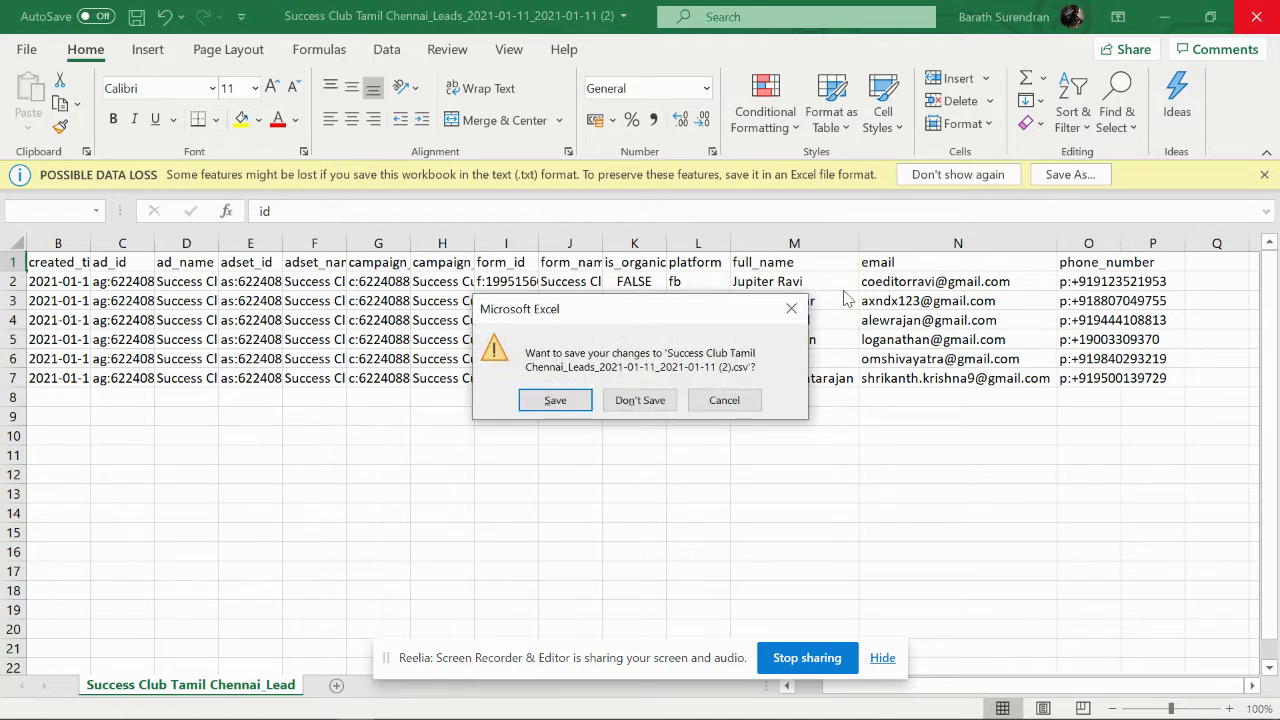
left_click(640, 400)
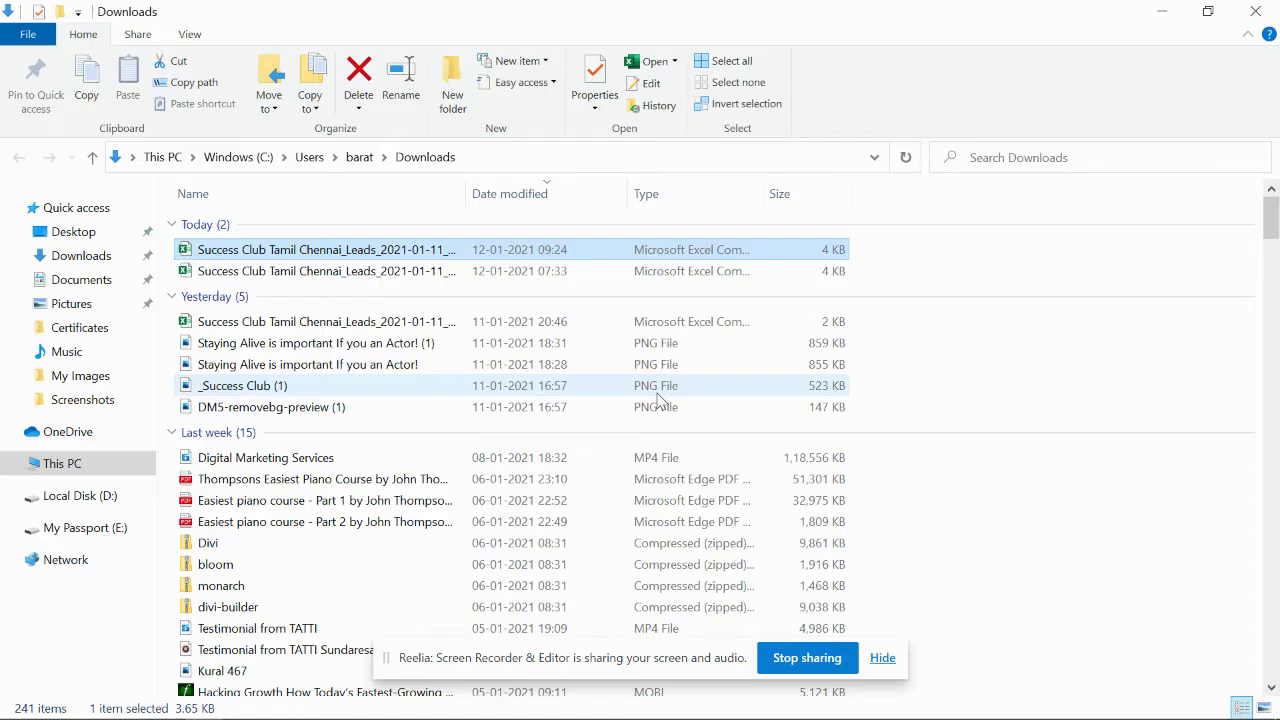
left_click(1161, 11)
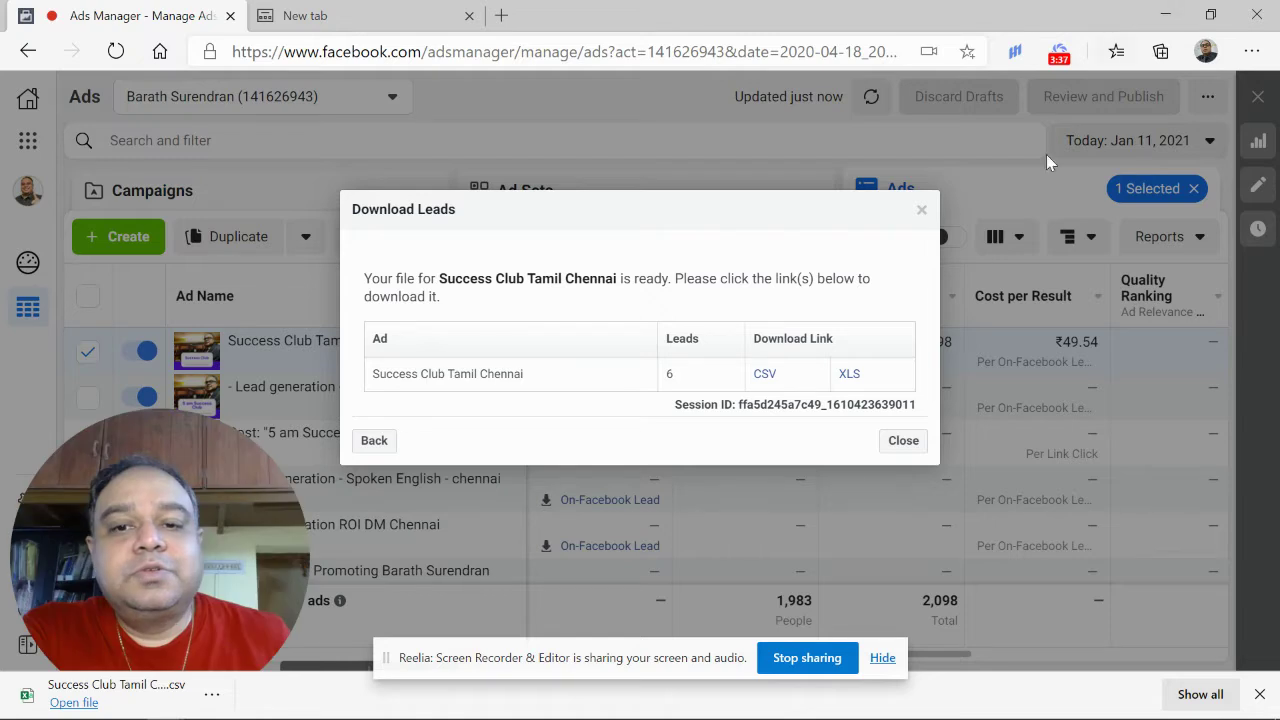
left_click(906, 441)
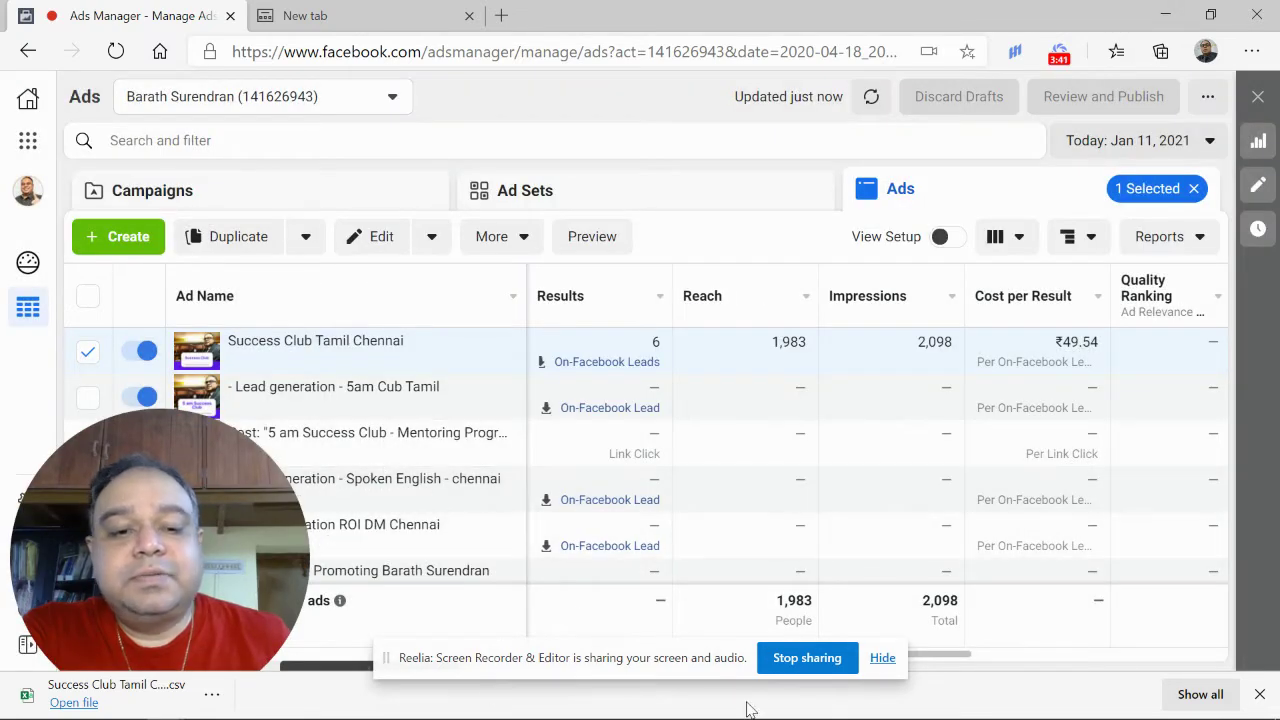
Review the ad's results and cost per result, and open the Success Club Tamil Chennai ad set for editing.
left_click_drag(955, 676, 701, 666)
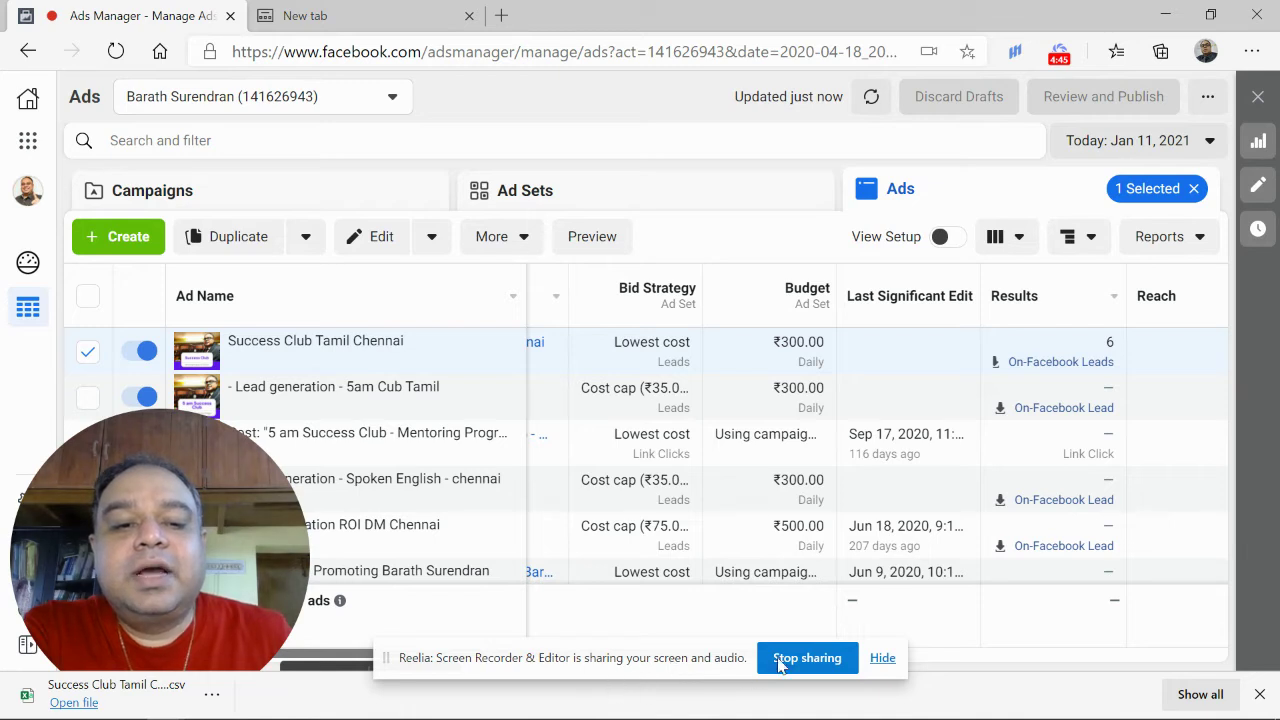
left_click(882, 660)
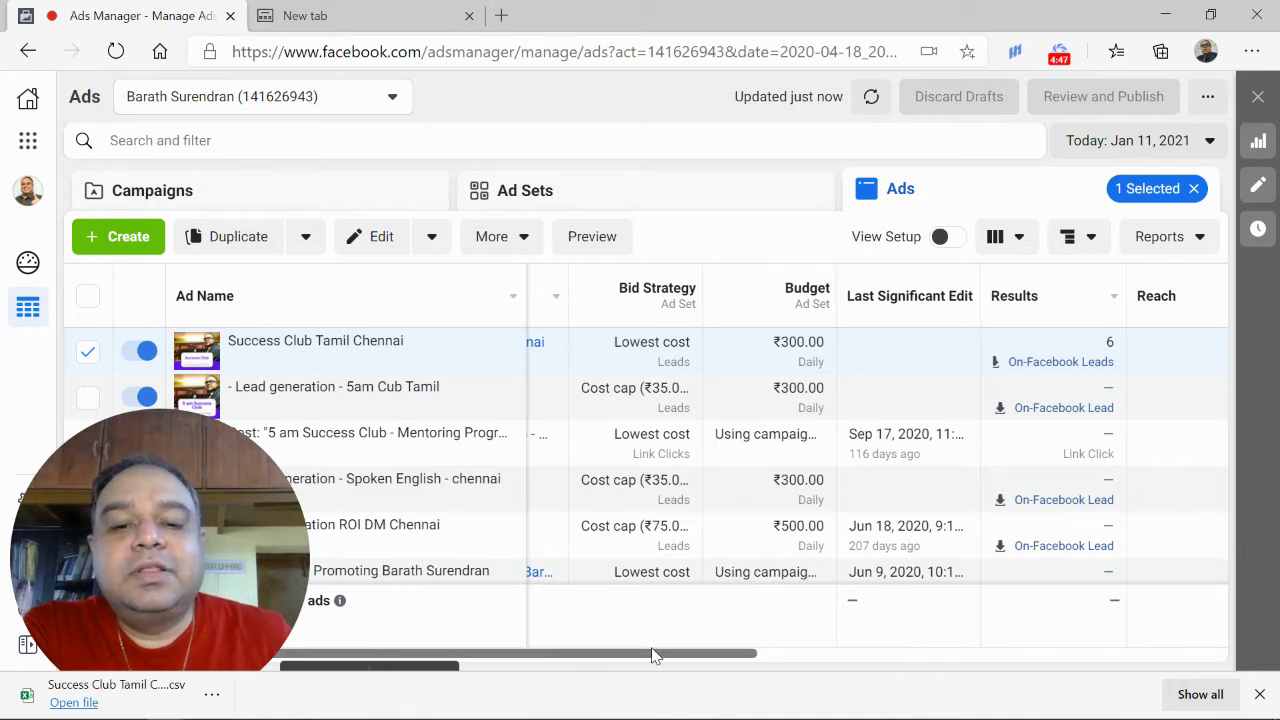
left_click_drag(665, 660, 879, 666)
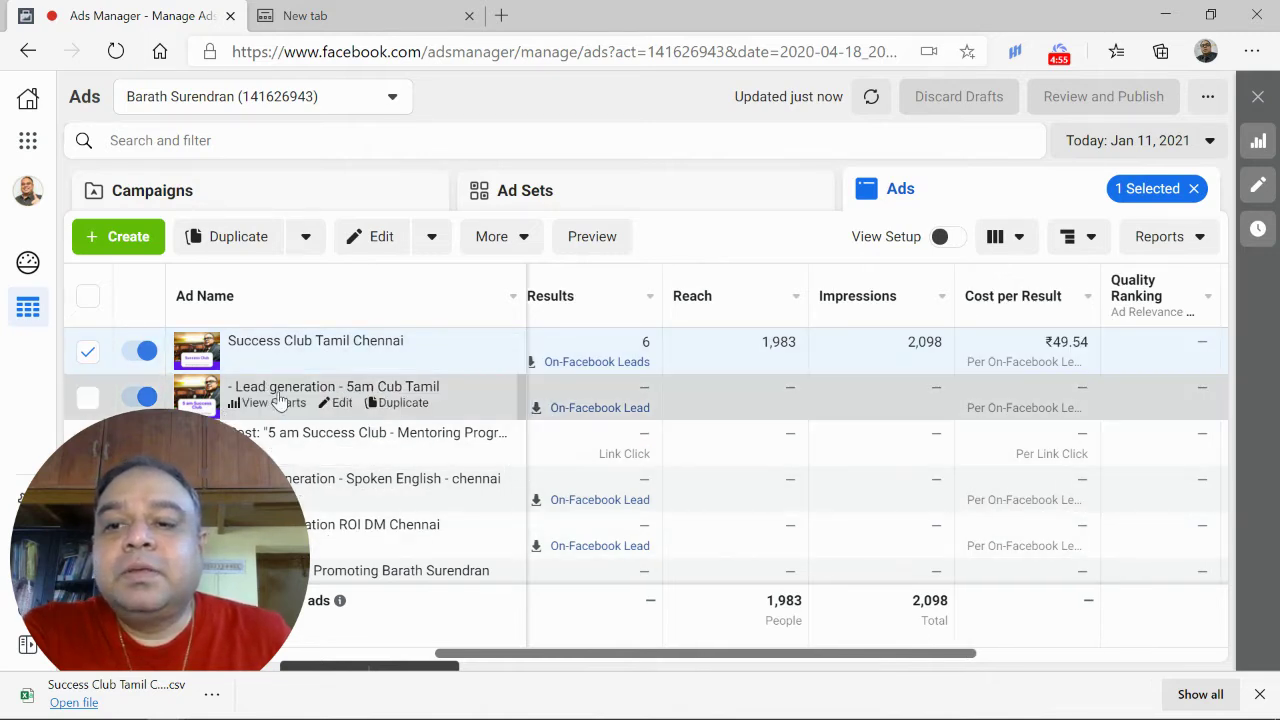
left_click(630, 192)
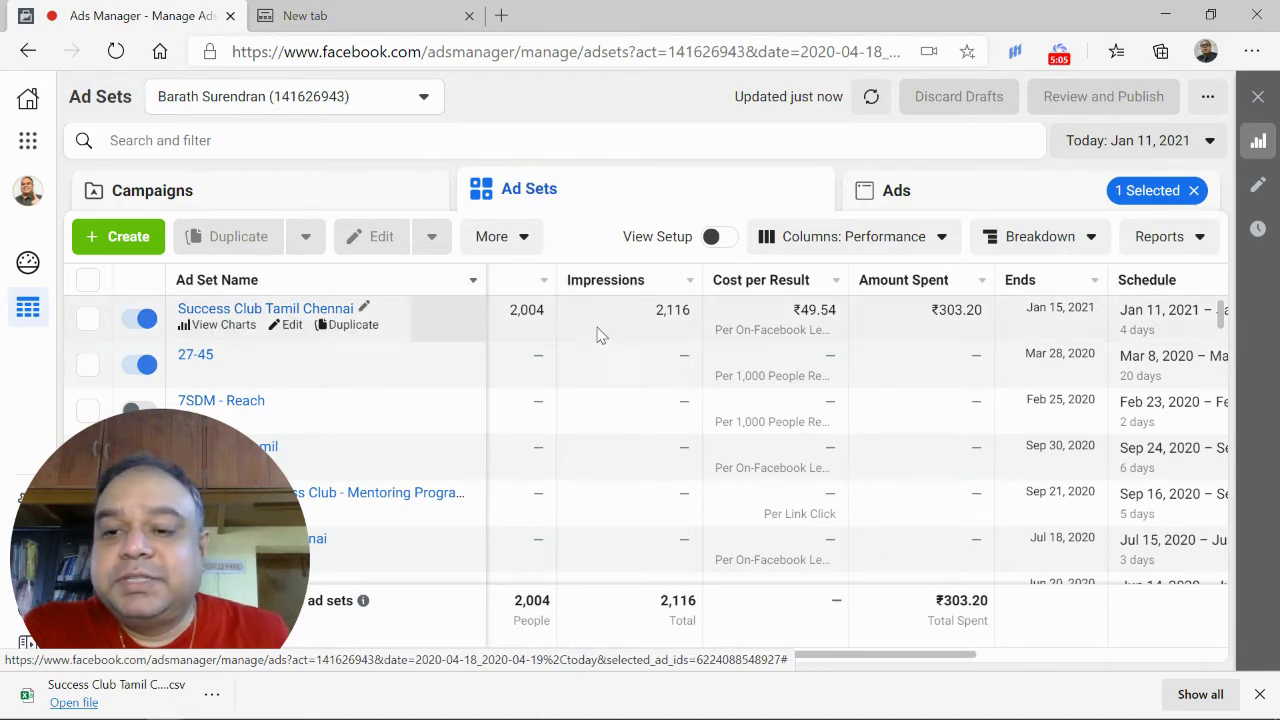
left_click(292, 330)
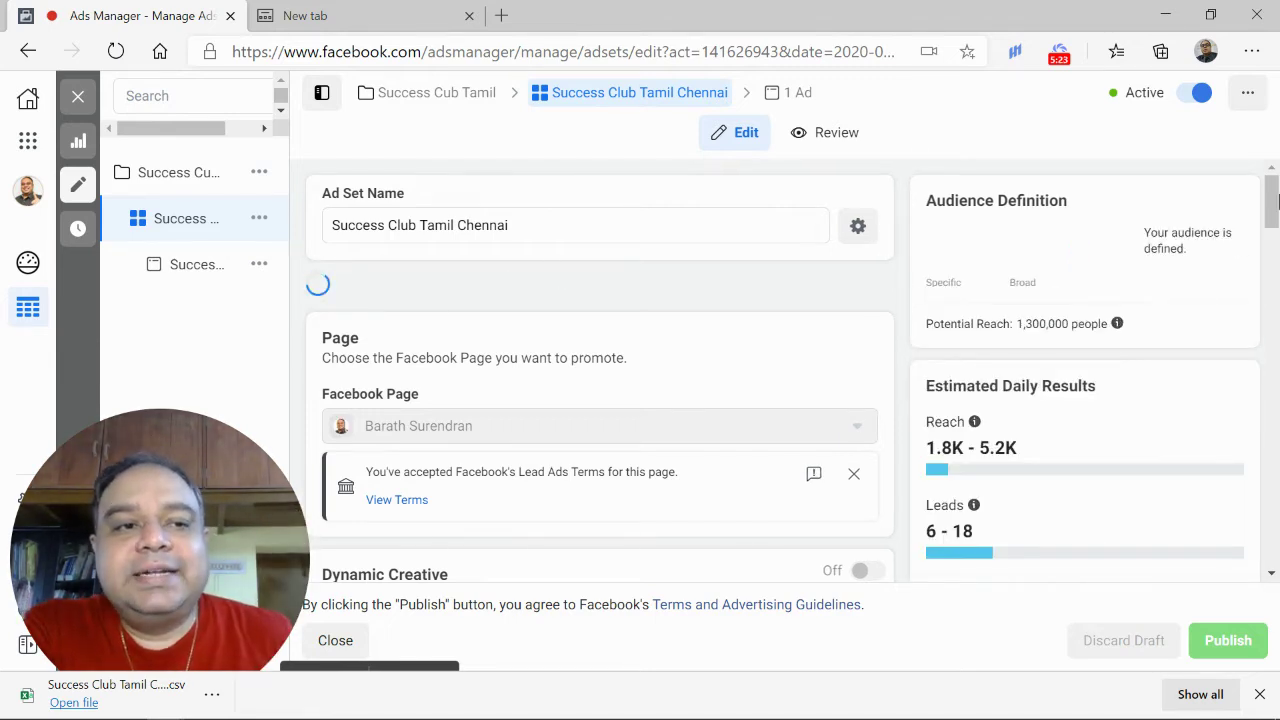
Set the optional cost control under Optimization & Delivery to ₹25.00 and check the estimated daily results.
left_click_drag(1274, 200, 1275, 270)
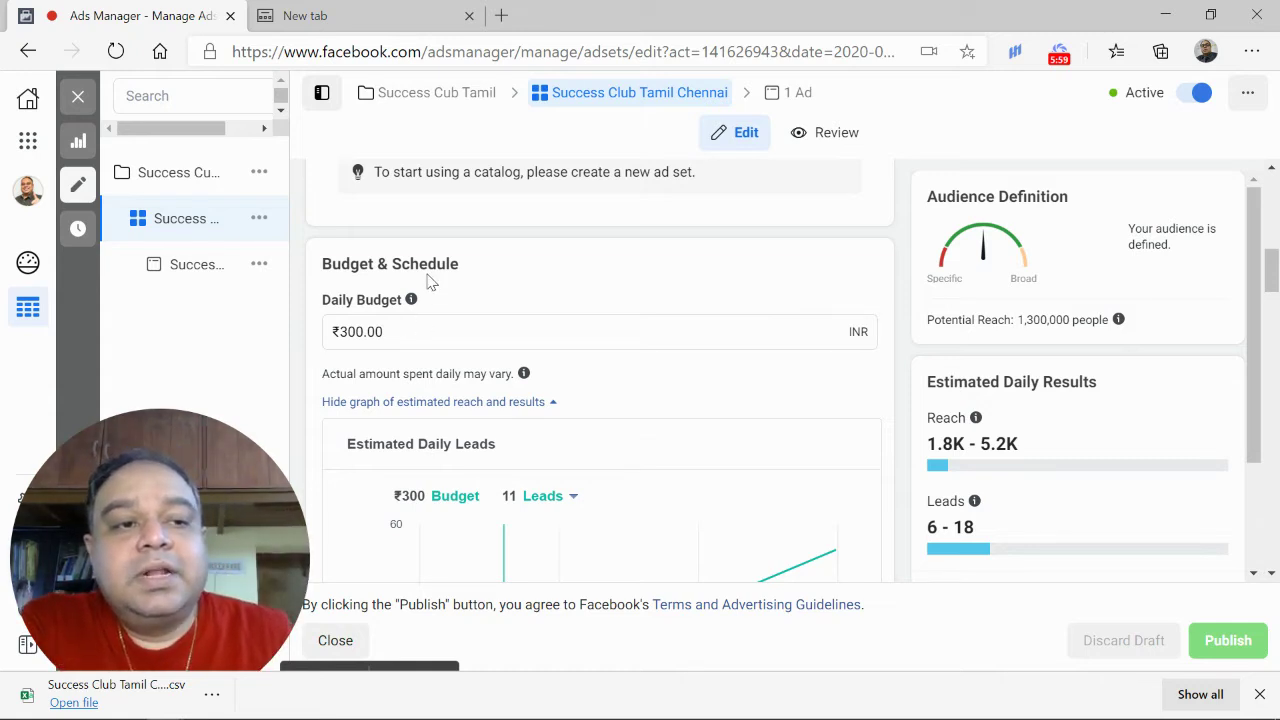
left_click_drag(1270, 280, 1273, 562)
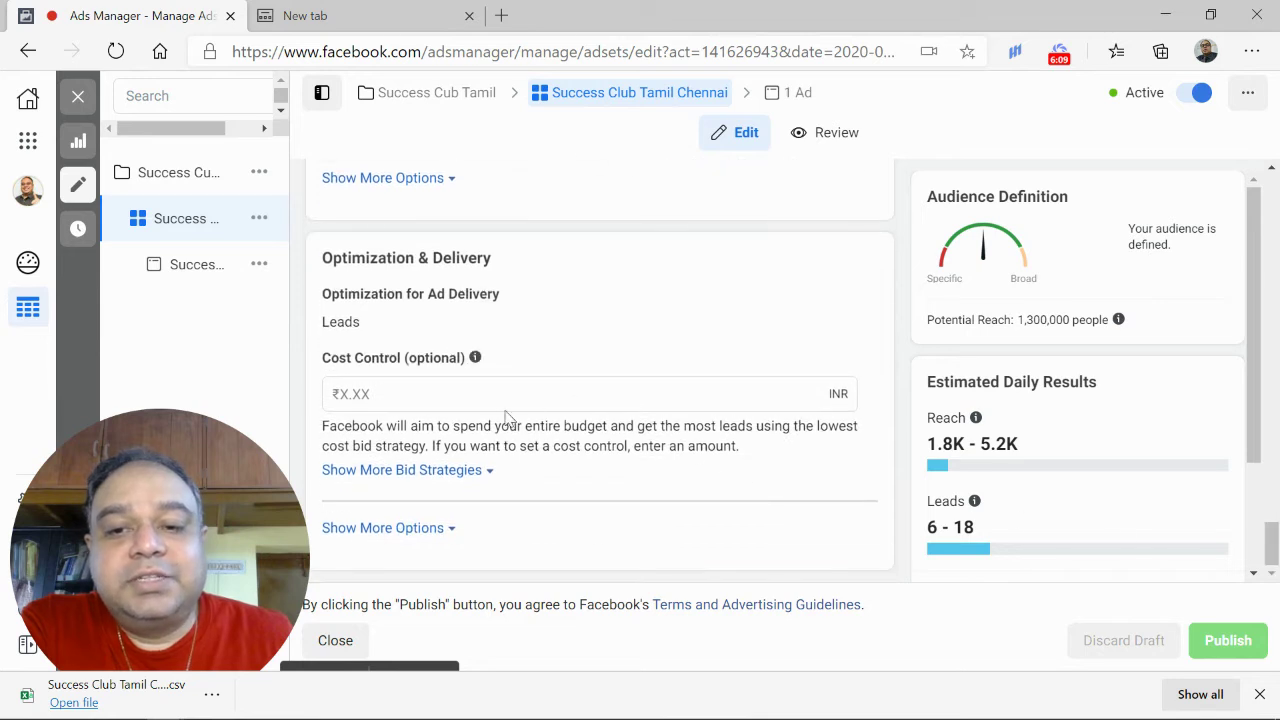
left_click(476, 398)
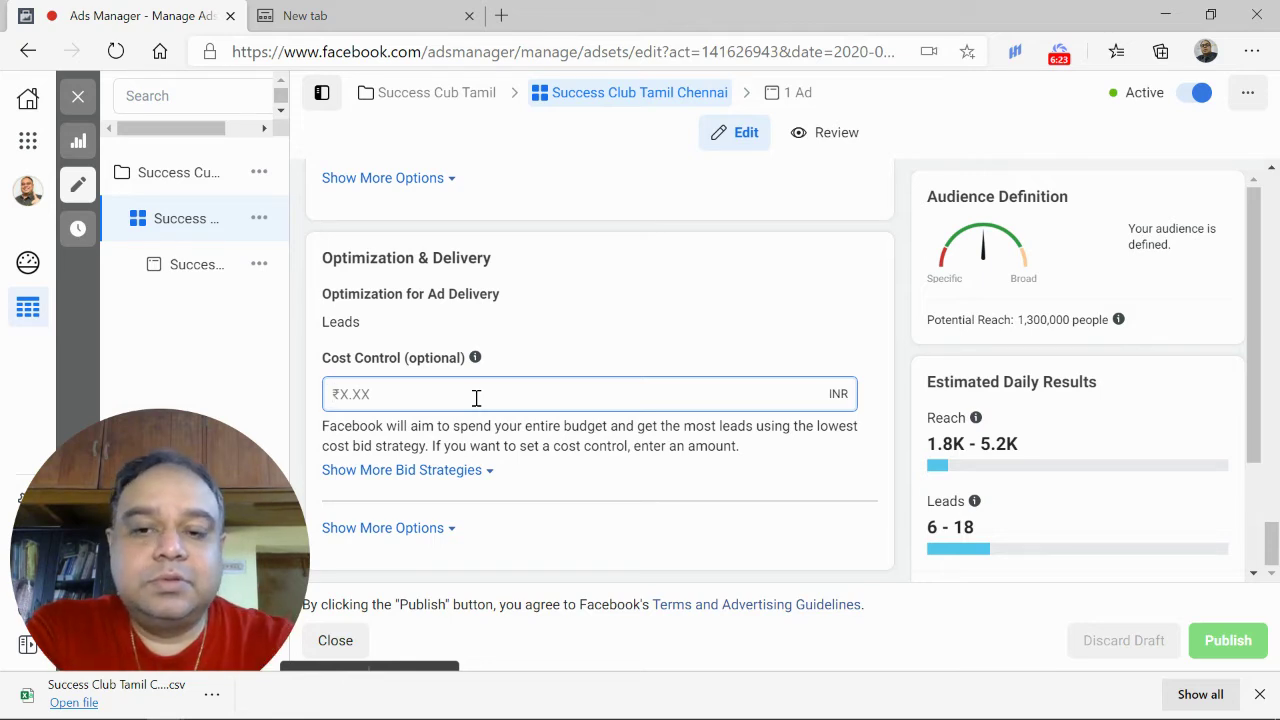
type("25")
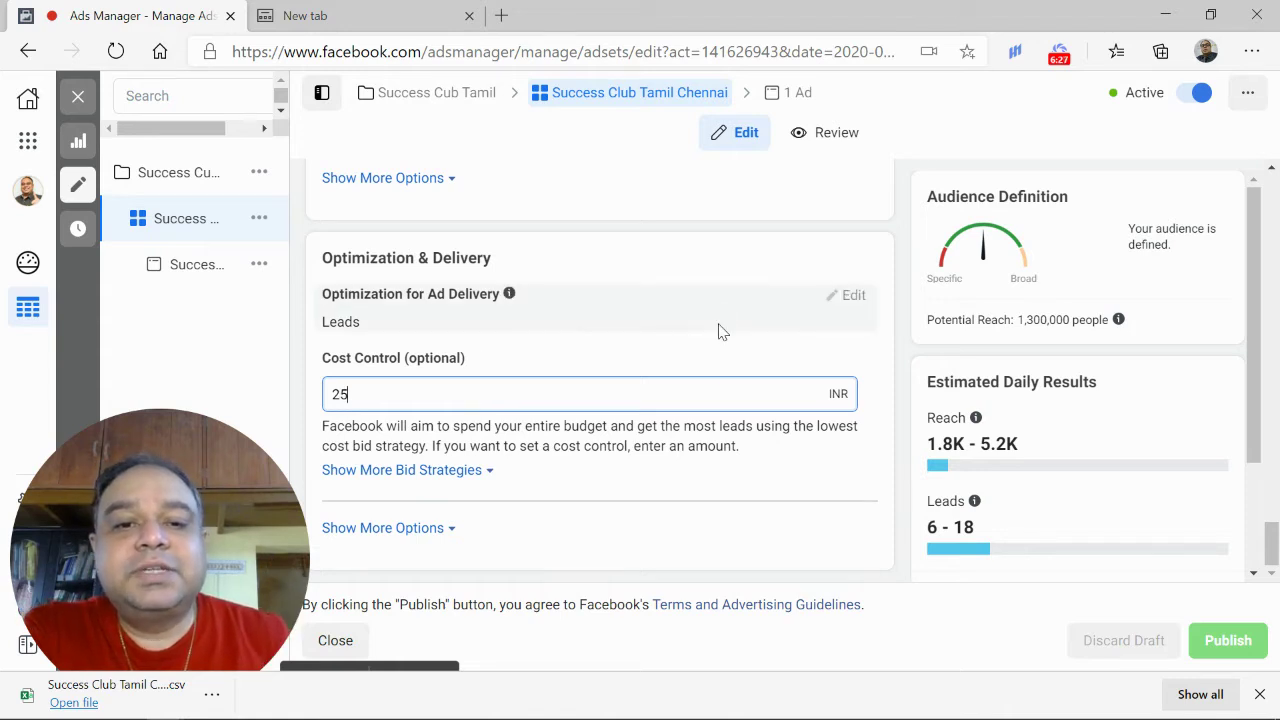
left_click(1093, 494)
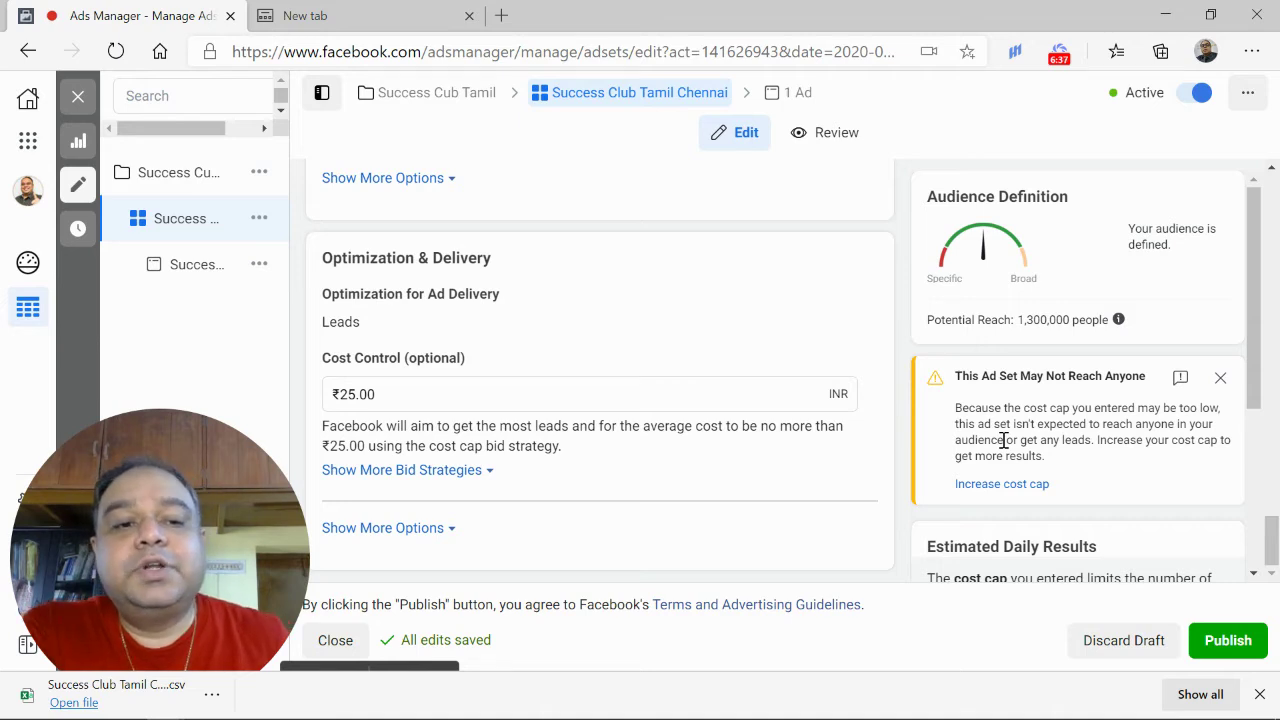
left_click_drag(1260, 337, 1256, 417)
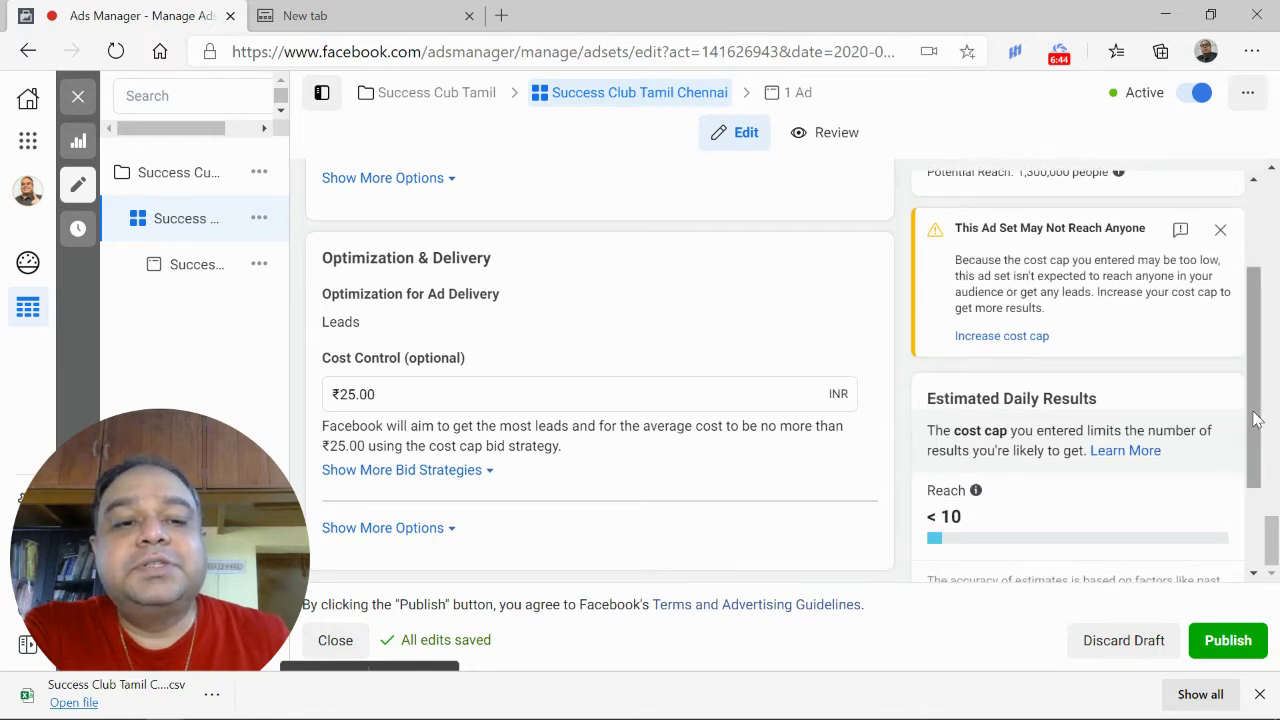
Try cost control amounts of ₹35.00 and ₹30.00 to compare their effect on the estimated daily results.
left_click(351, 397)
key("BackSpace")
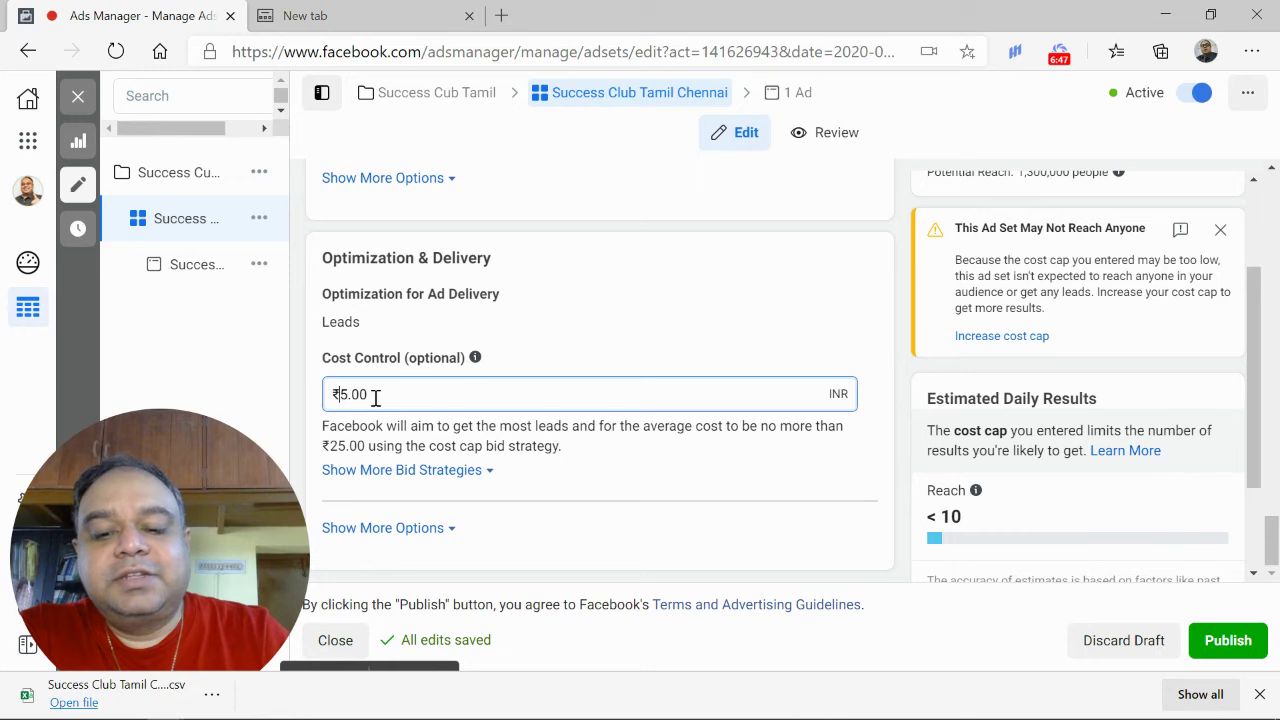
type("3")
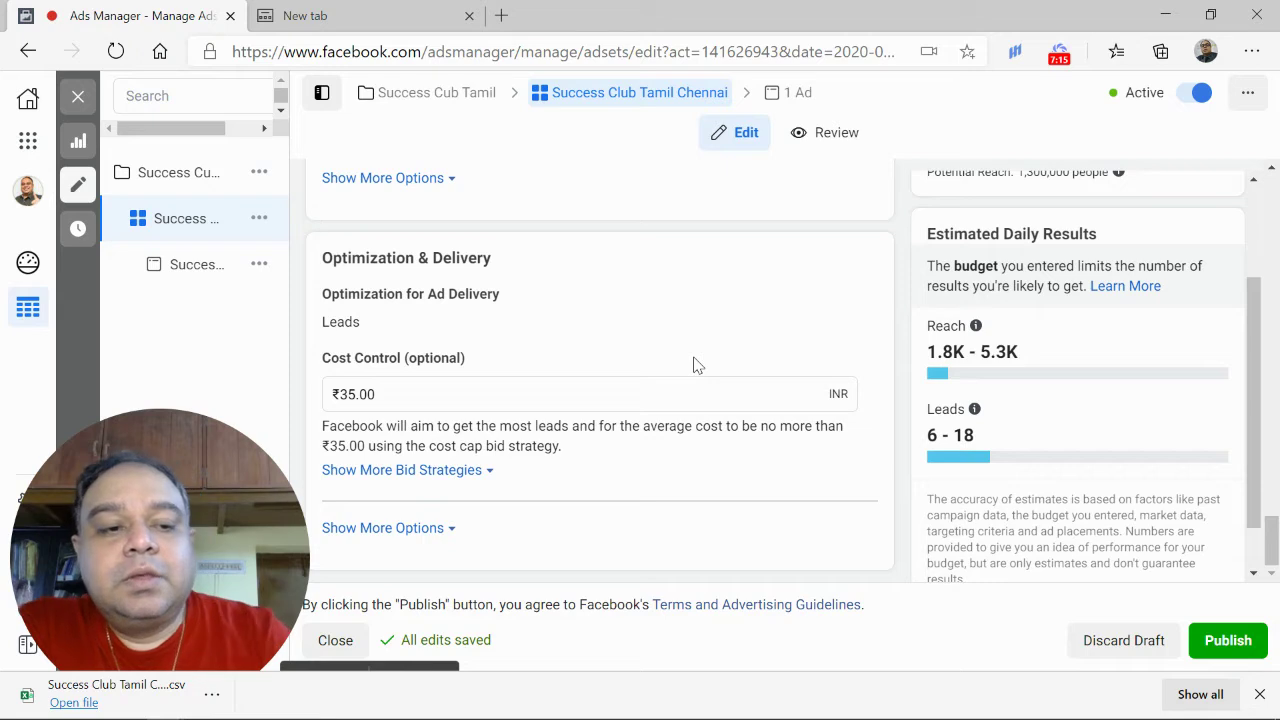
left_click(356, 394)
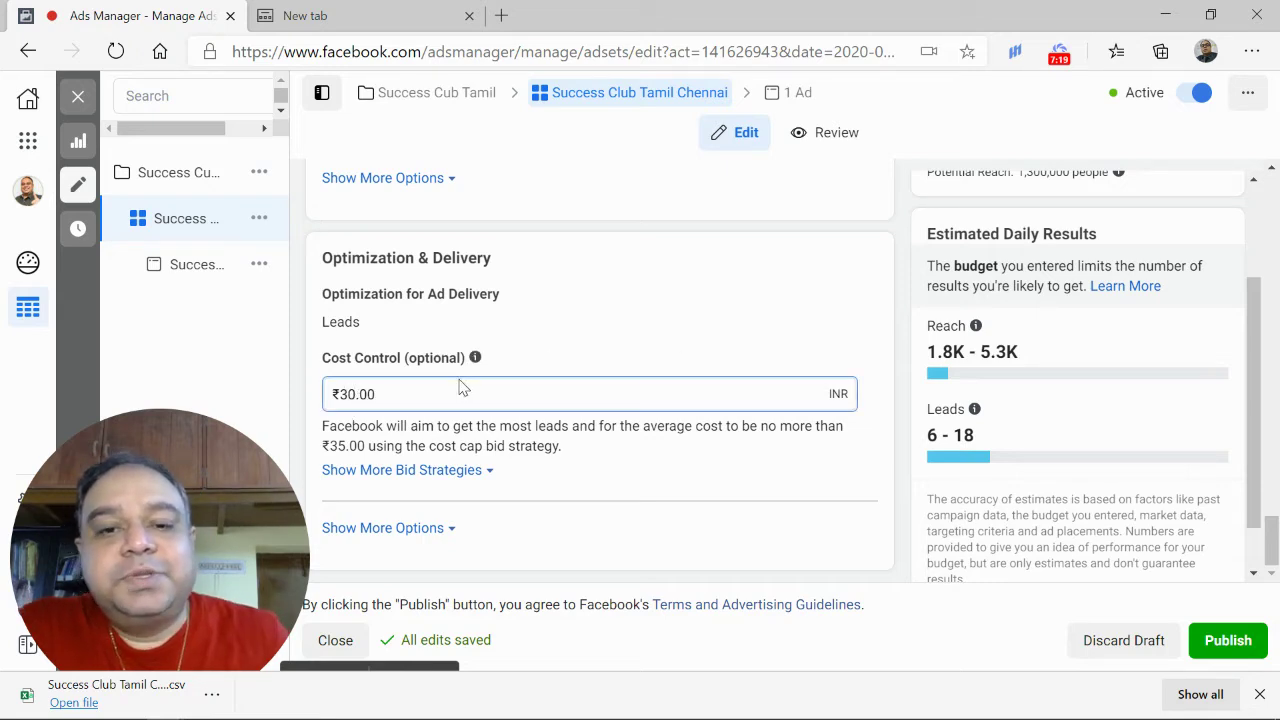
left_click(615, 367)
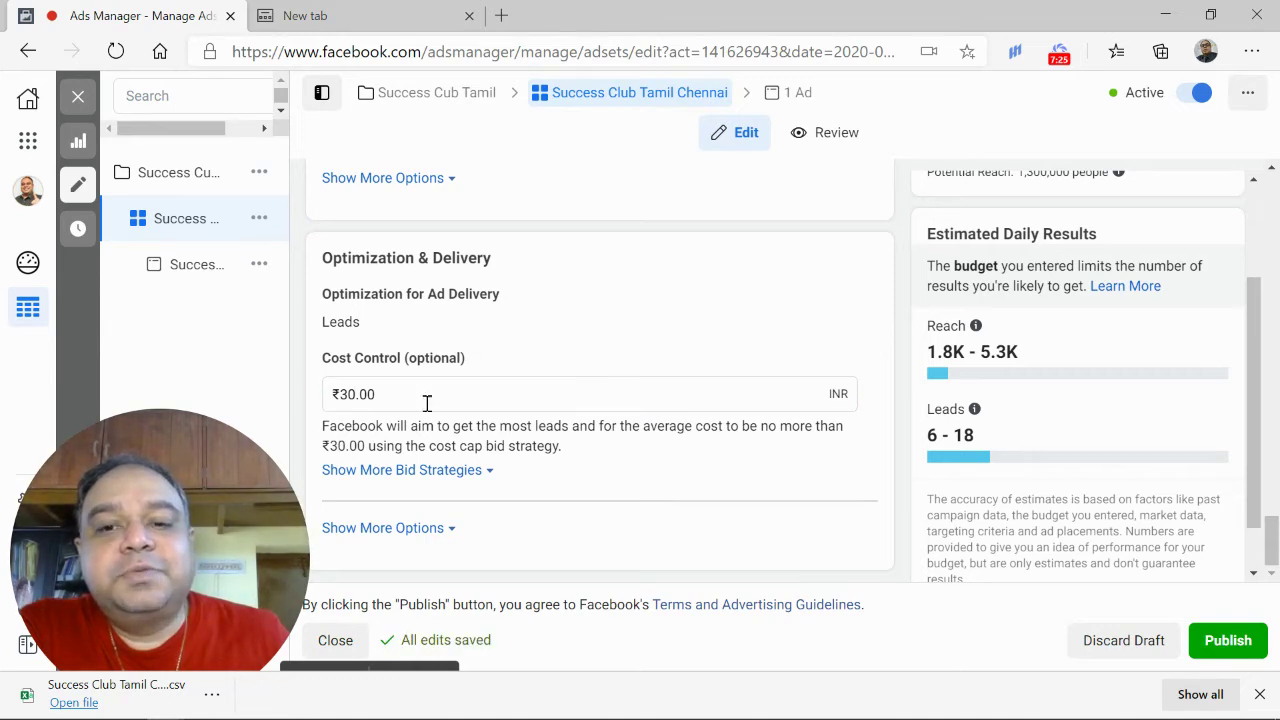
Set the ad set's cost control to ₹35.00 and publish the change.
left_click(356, 394)
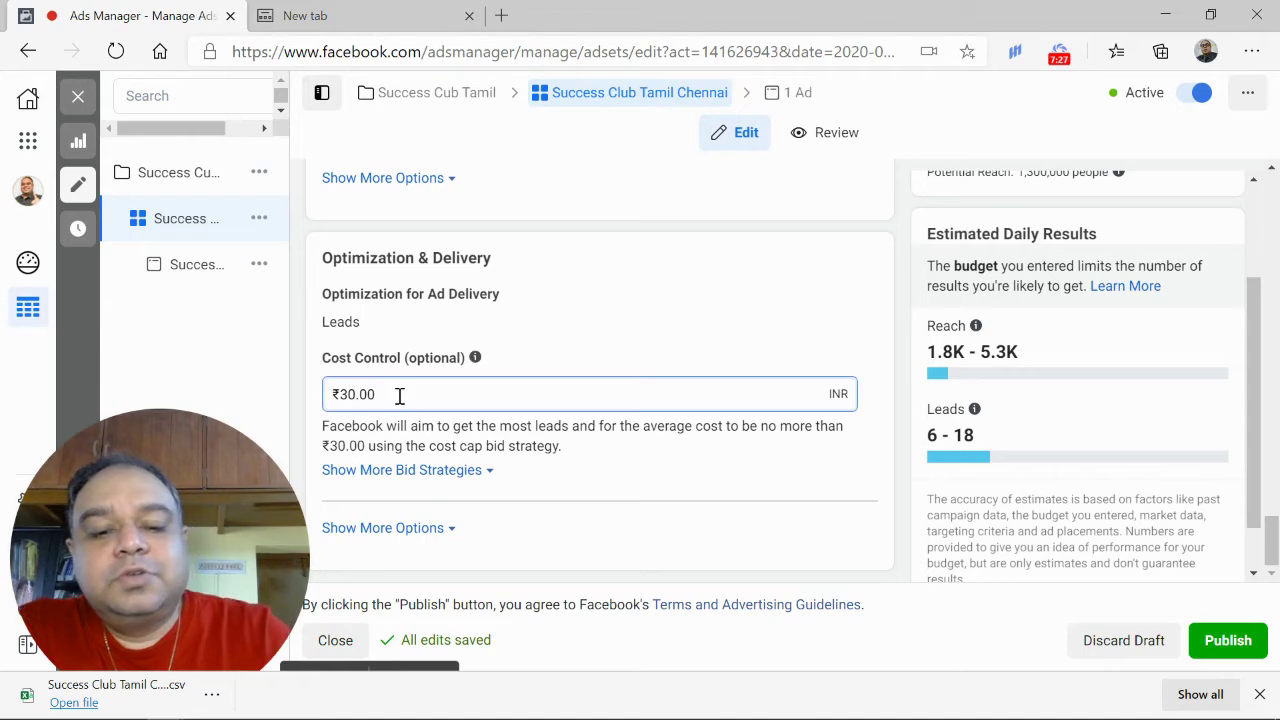
key("BackSpace")
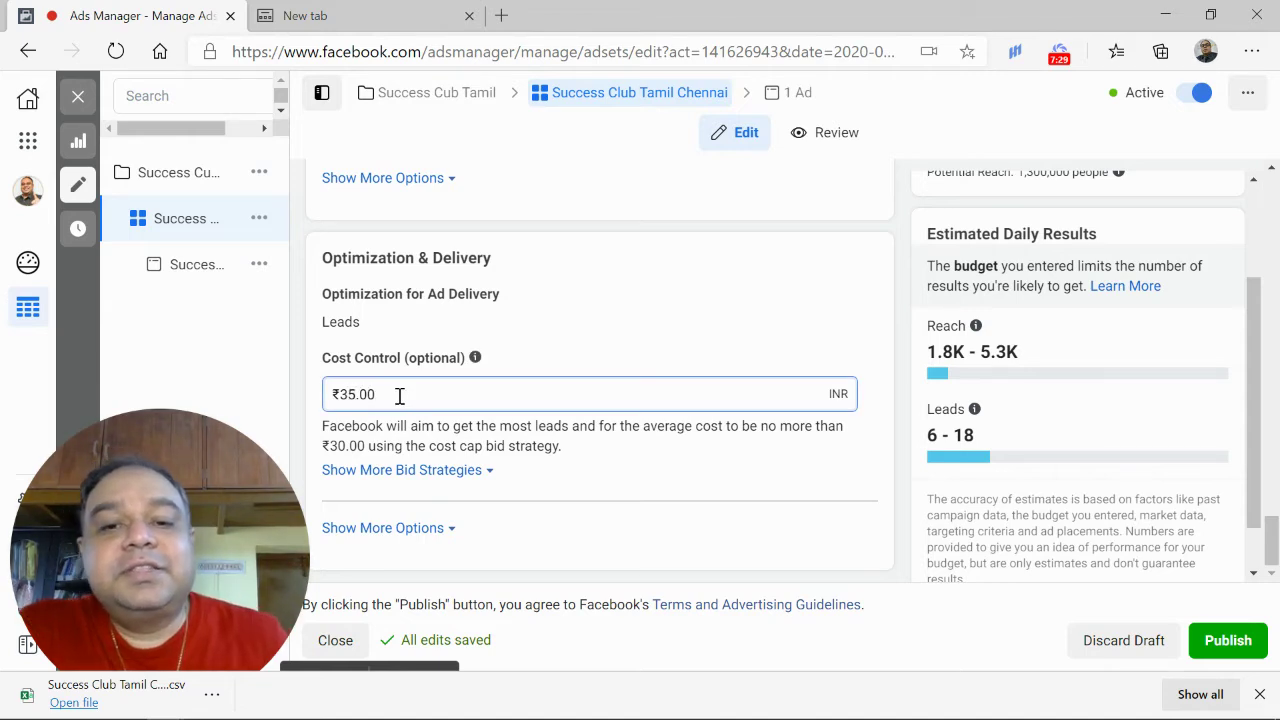
left_click(762, 357)
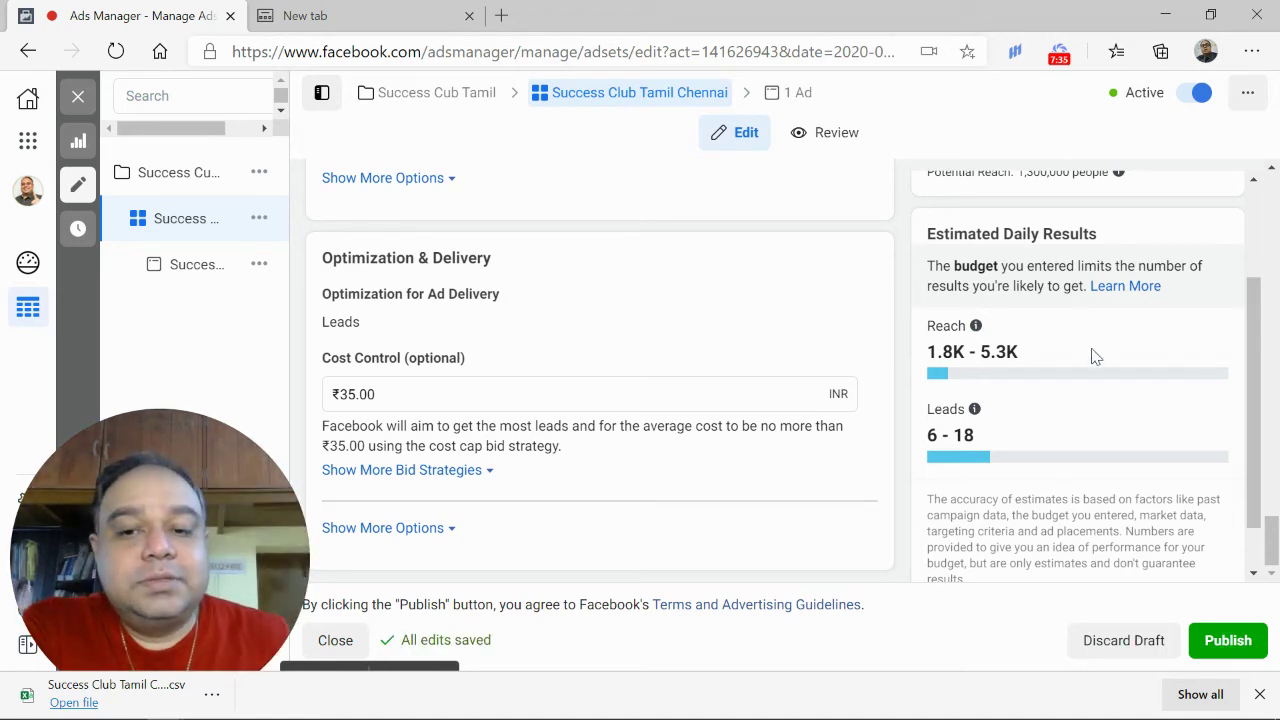
left_click(1238, 645)
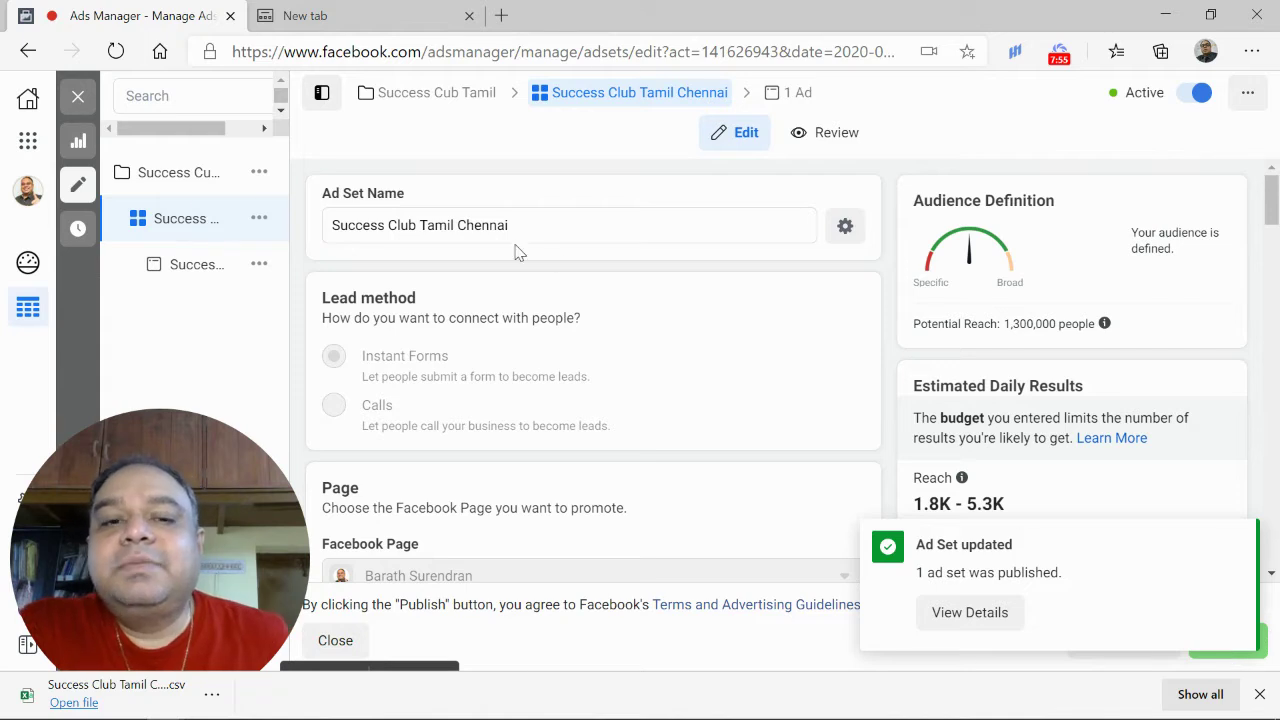
Close the ad set editor and review the delivery, bid strategy, budget and cost per result of the ad sets.
left_click(78, 97)
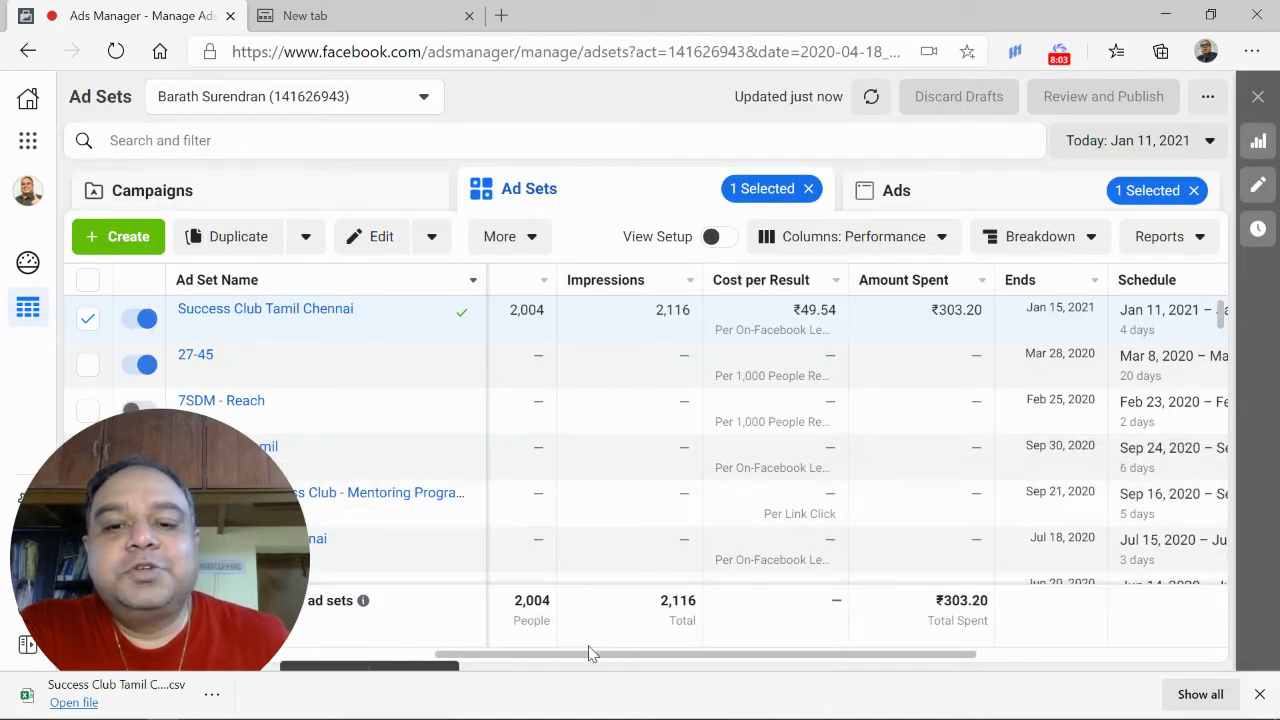
left_click_drag(588, 654, 169, 653)
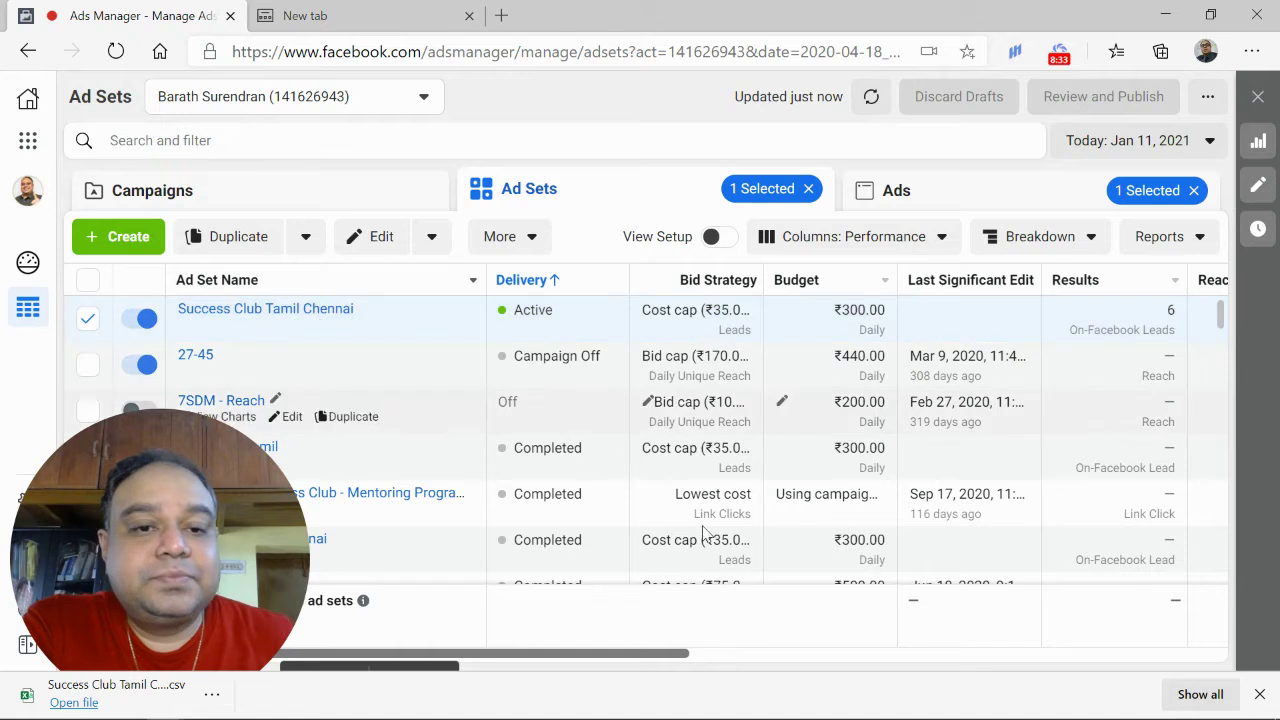
left_click_drag(643, 660, 678, 690)
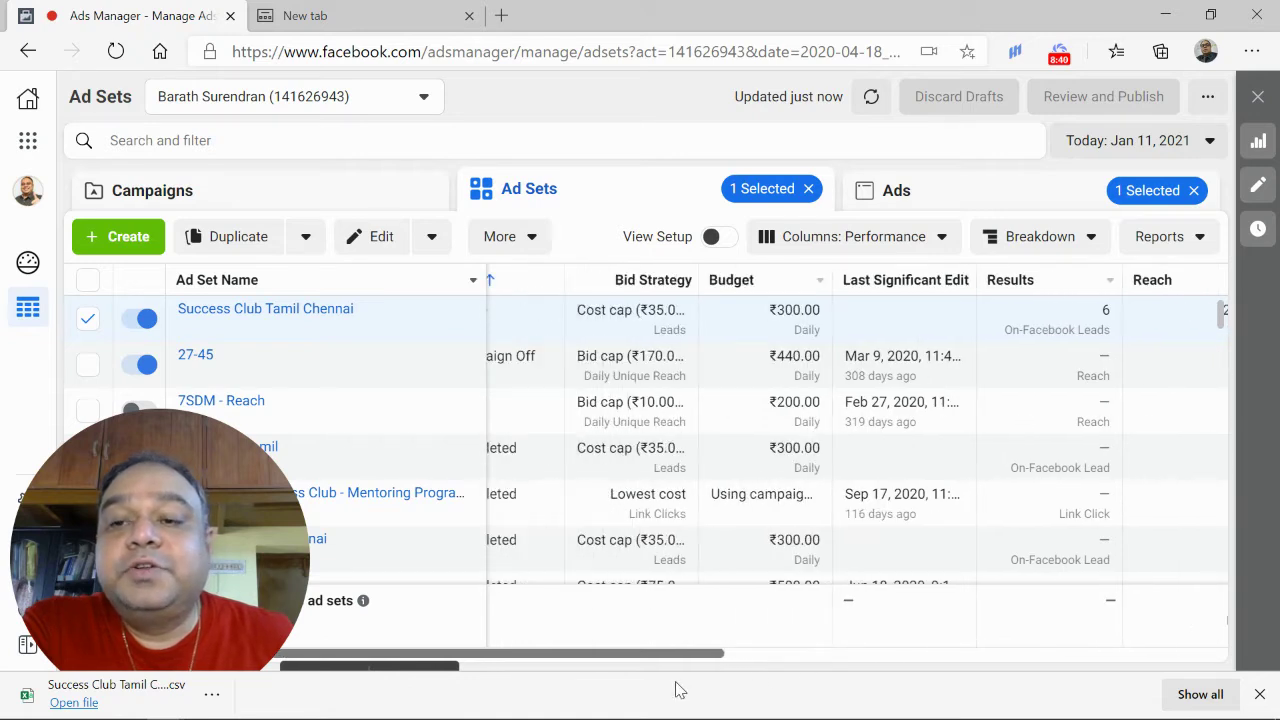
Review the Success Club delivery, bid strategy, budget and results at the ad, ad set and campaign levels, ending on the ad sets.
left_click(918, 191)
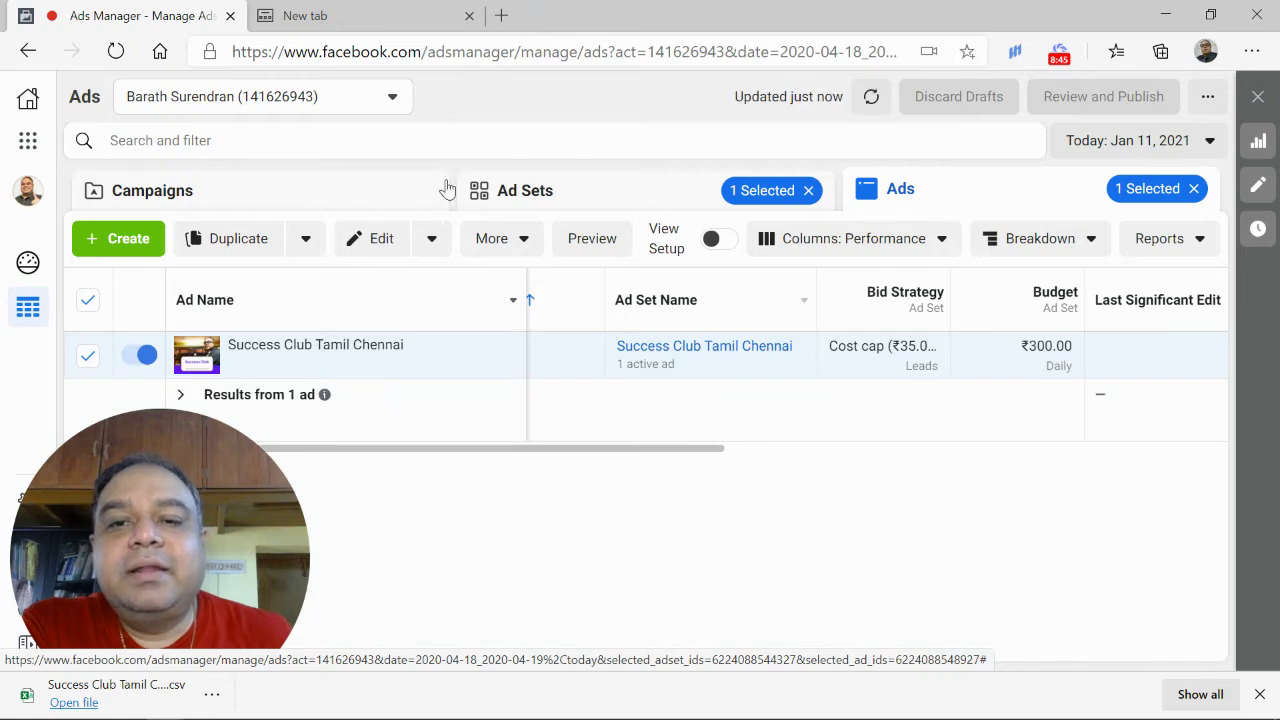
left_click(601, 201)
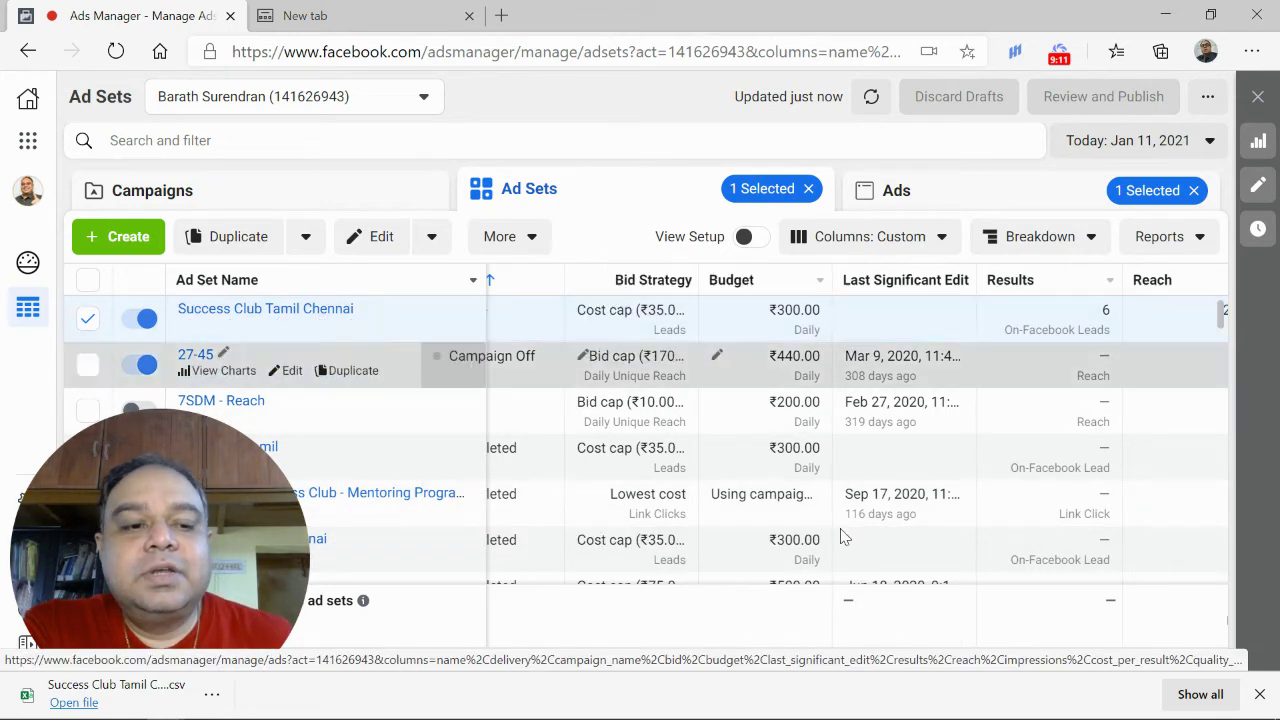
left_click(309, 194)
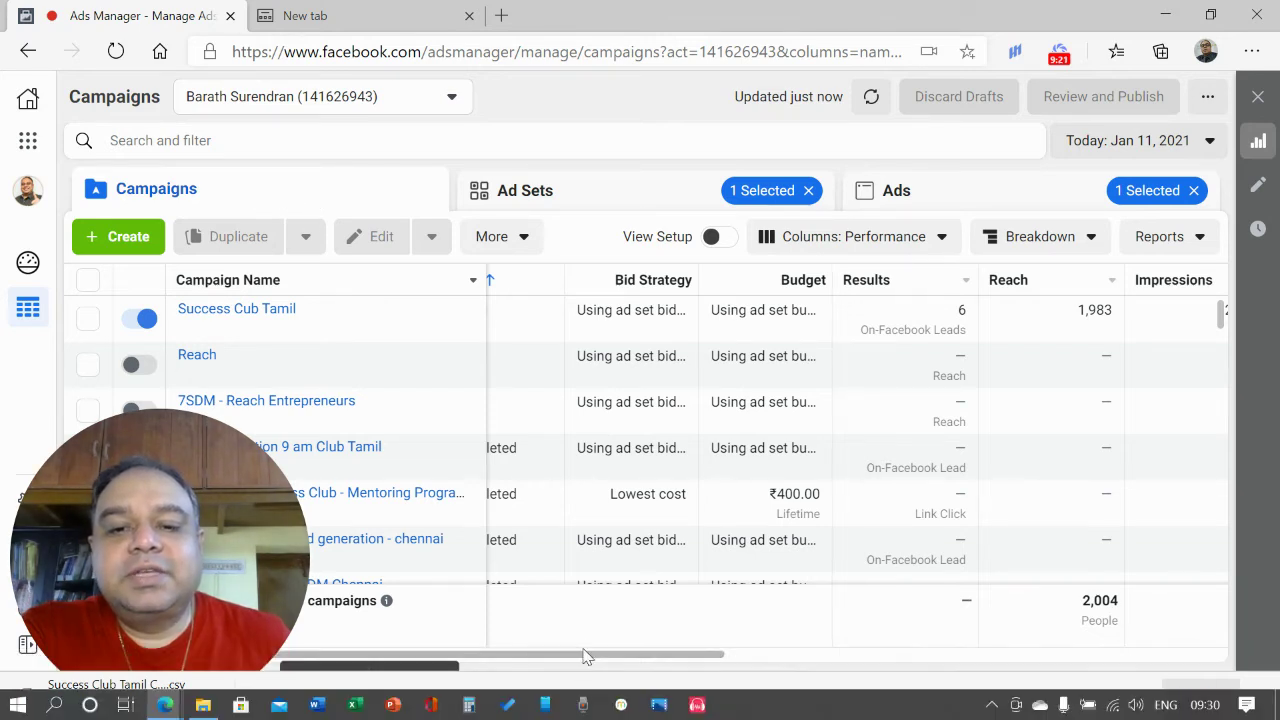
left_click_drag(617, 662, 417, 662)
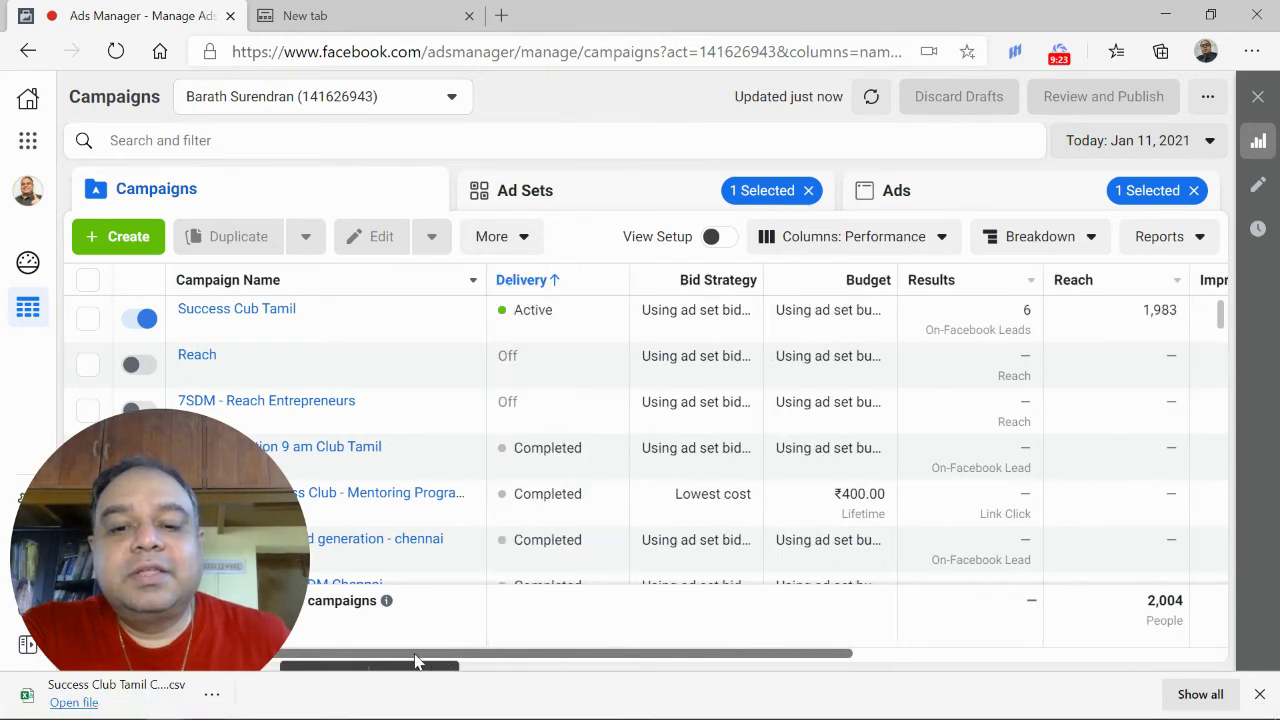
left_click(577, 200)
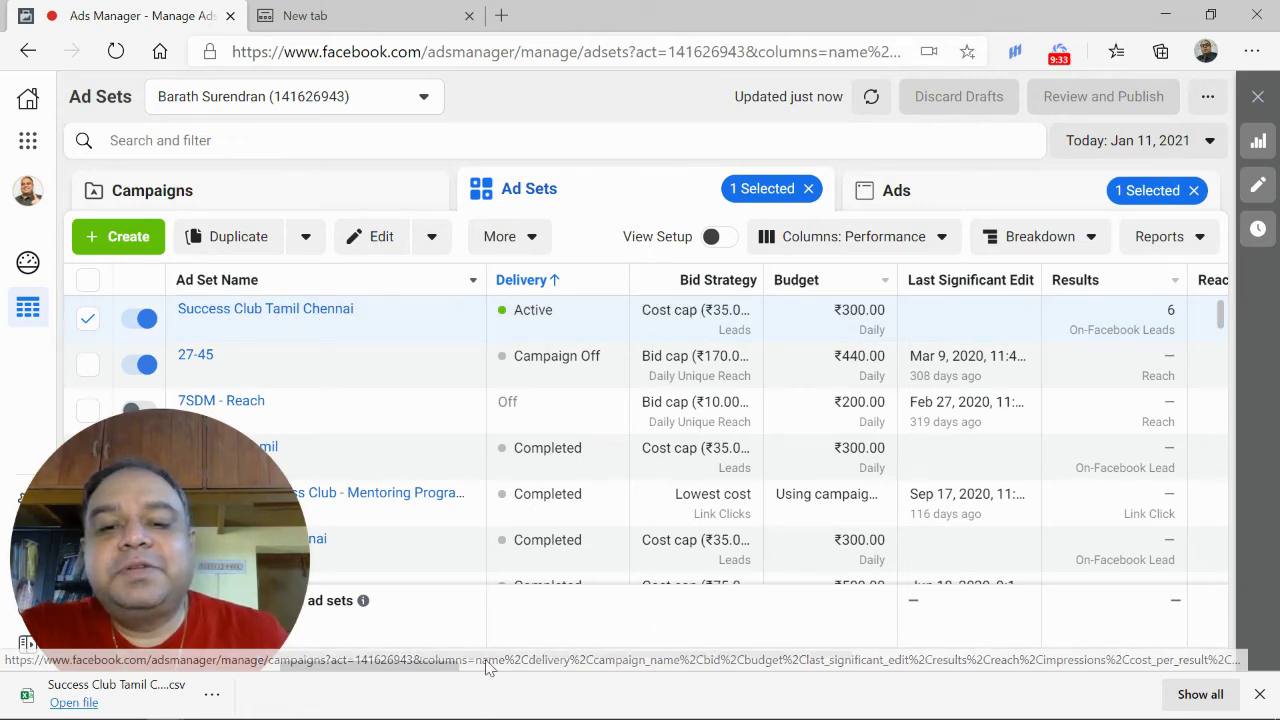
mouse_move(566, 625)
mouse_move(557, 652)
left_mouse_down()
mouse_move(680, 662)
mouse_move(548, 670)
left_mouse_up()
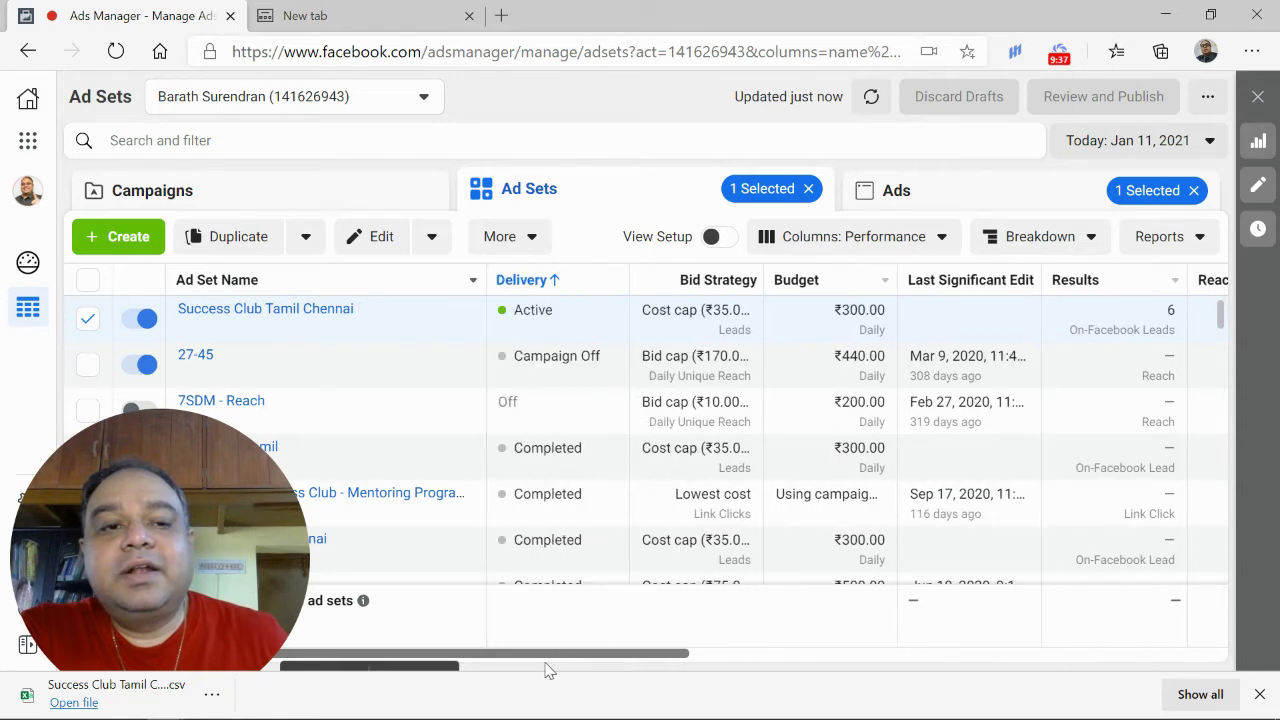
left_click(948, 194)
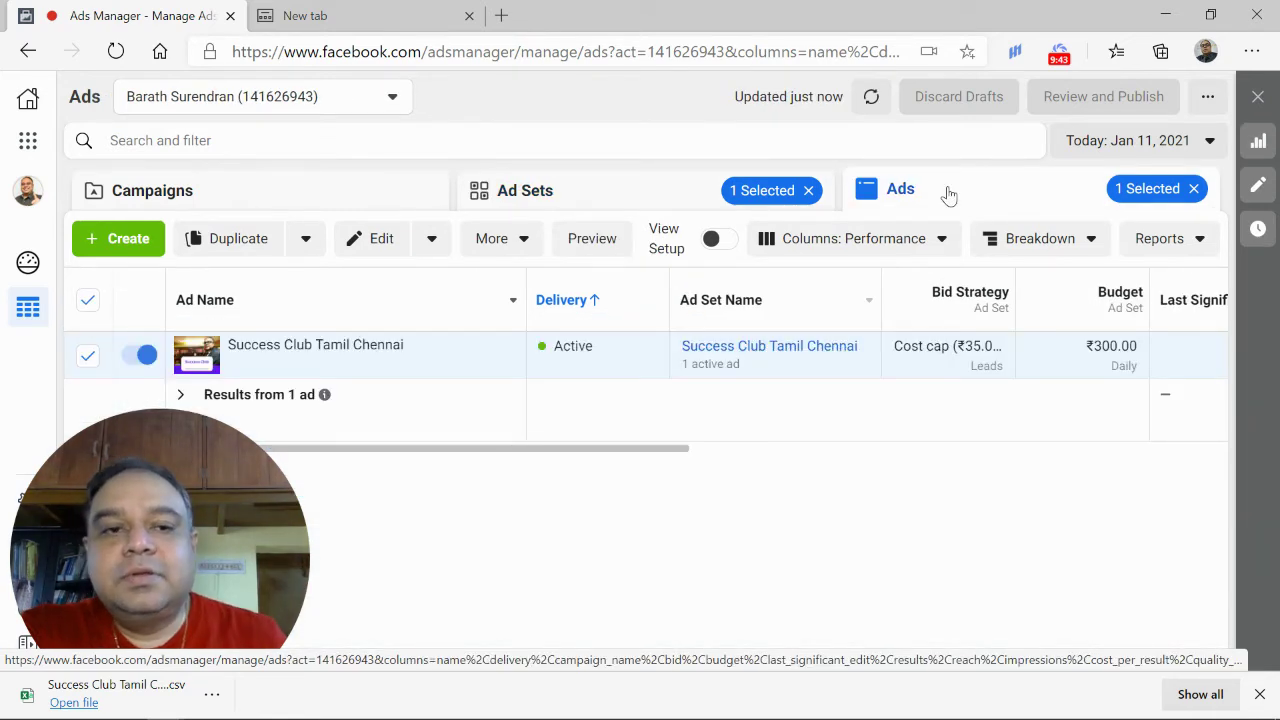
left_click(540, 192)
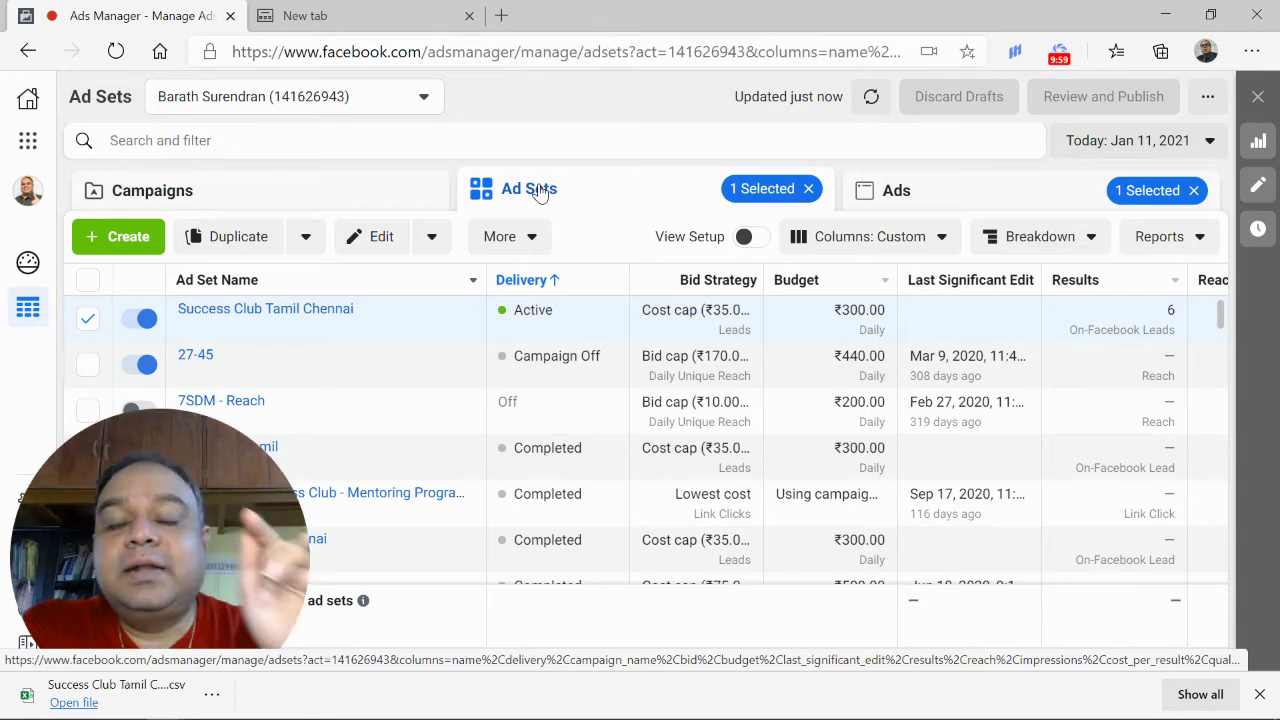
Open instagram.com in the empty browser tab.
left_click(355, 12)
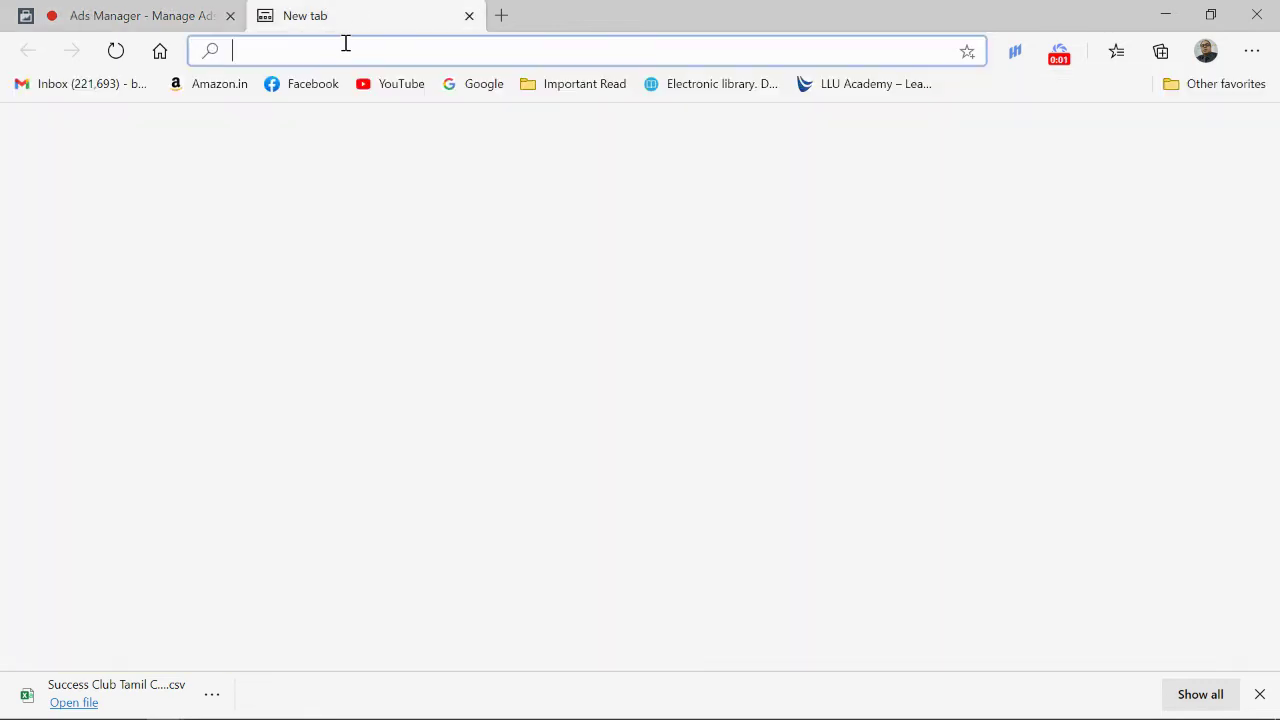
type("i")
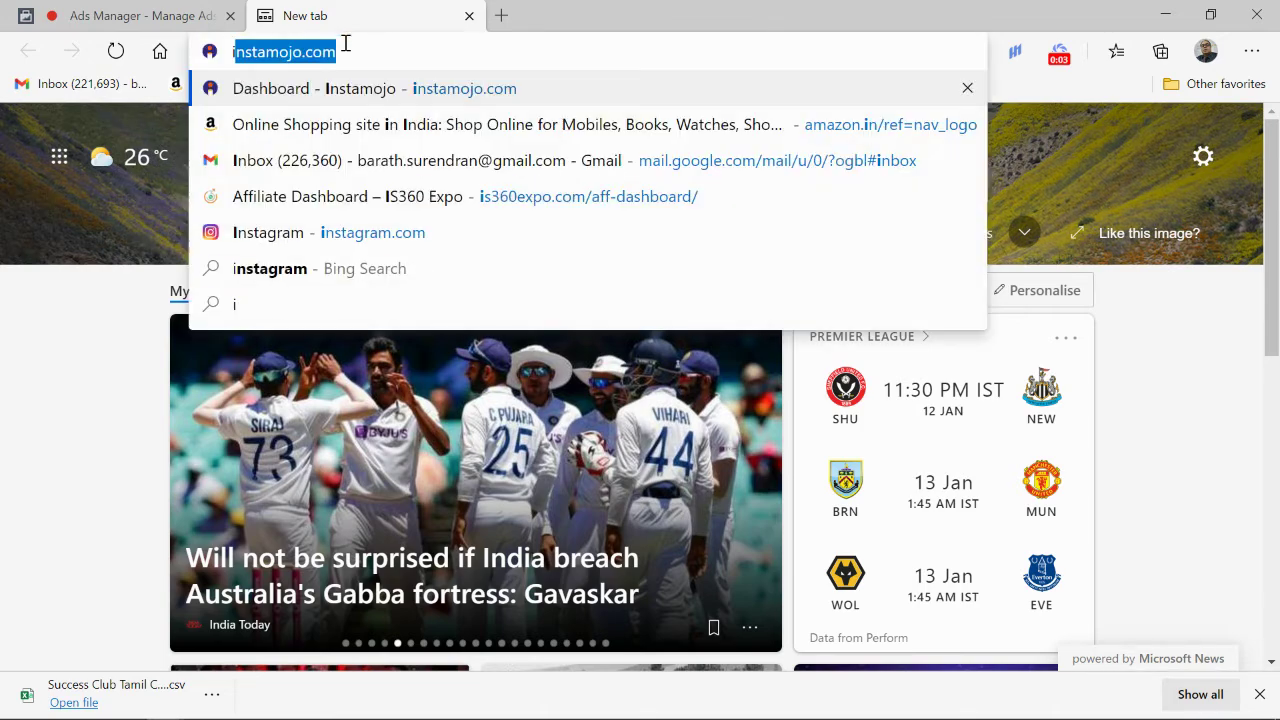
type("n")
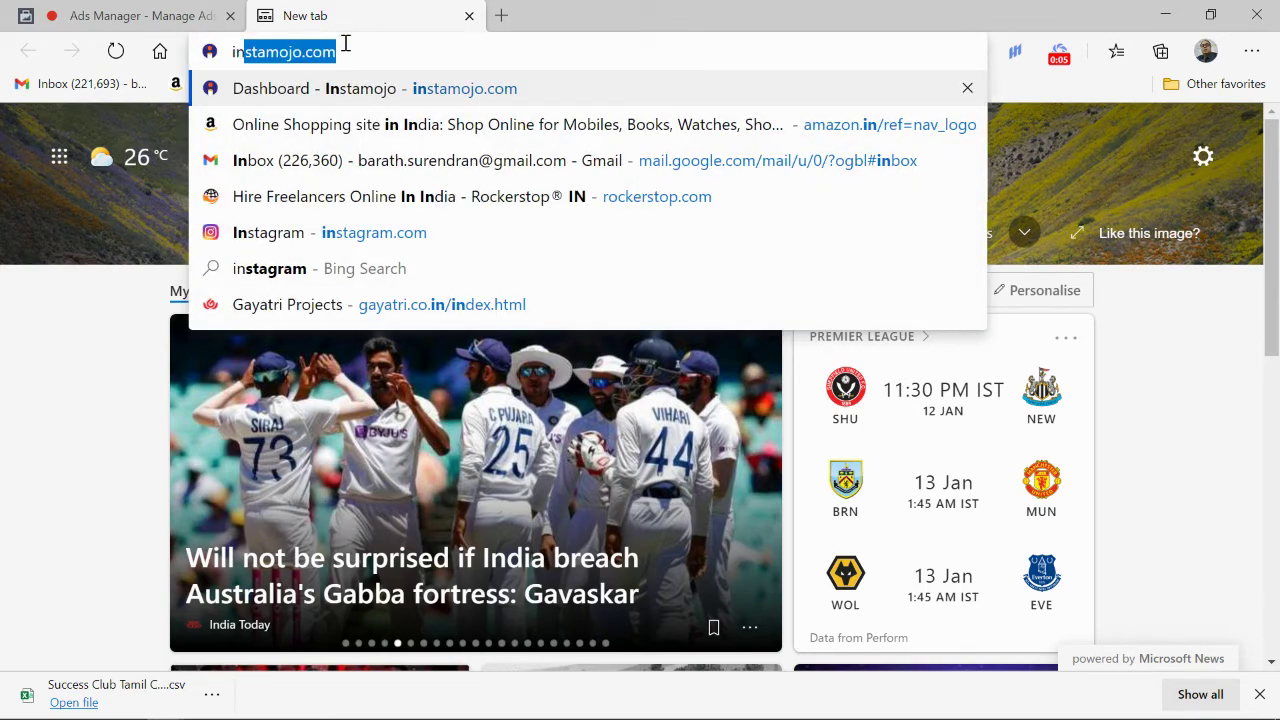
type("stg")
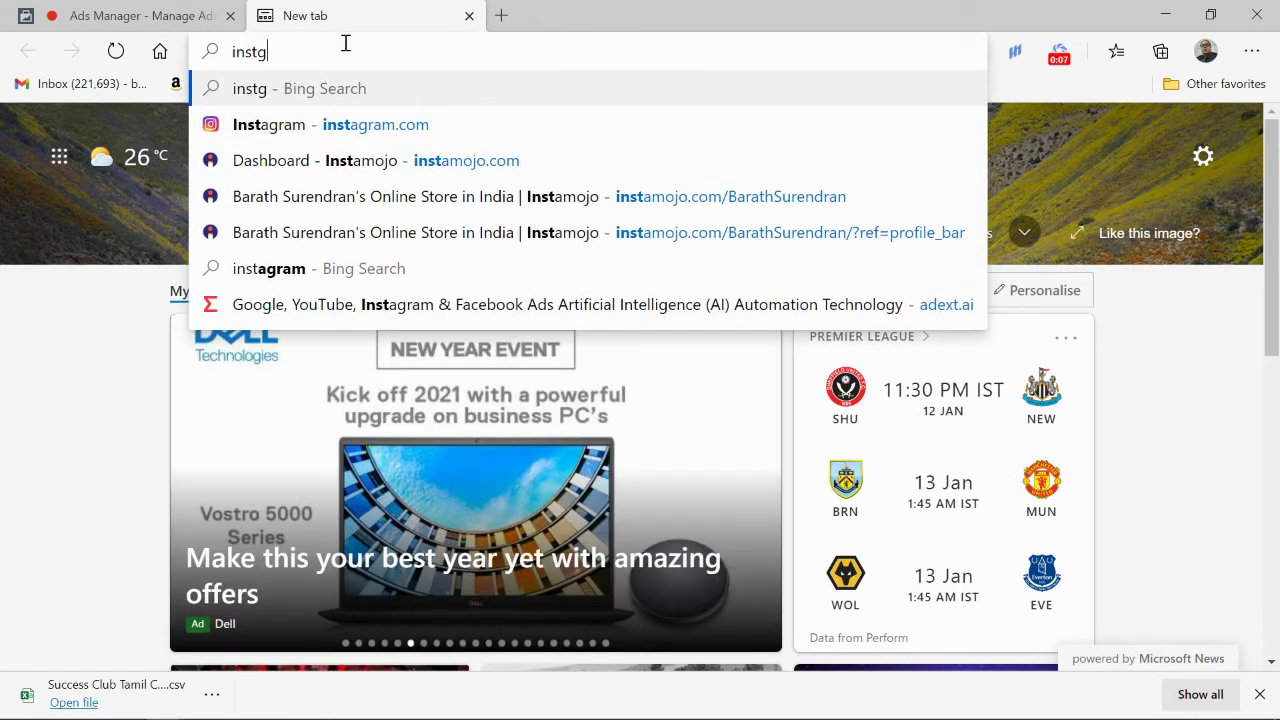
key("BackSpace")
type("a")
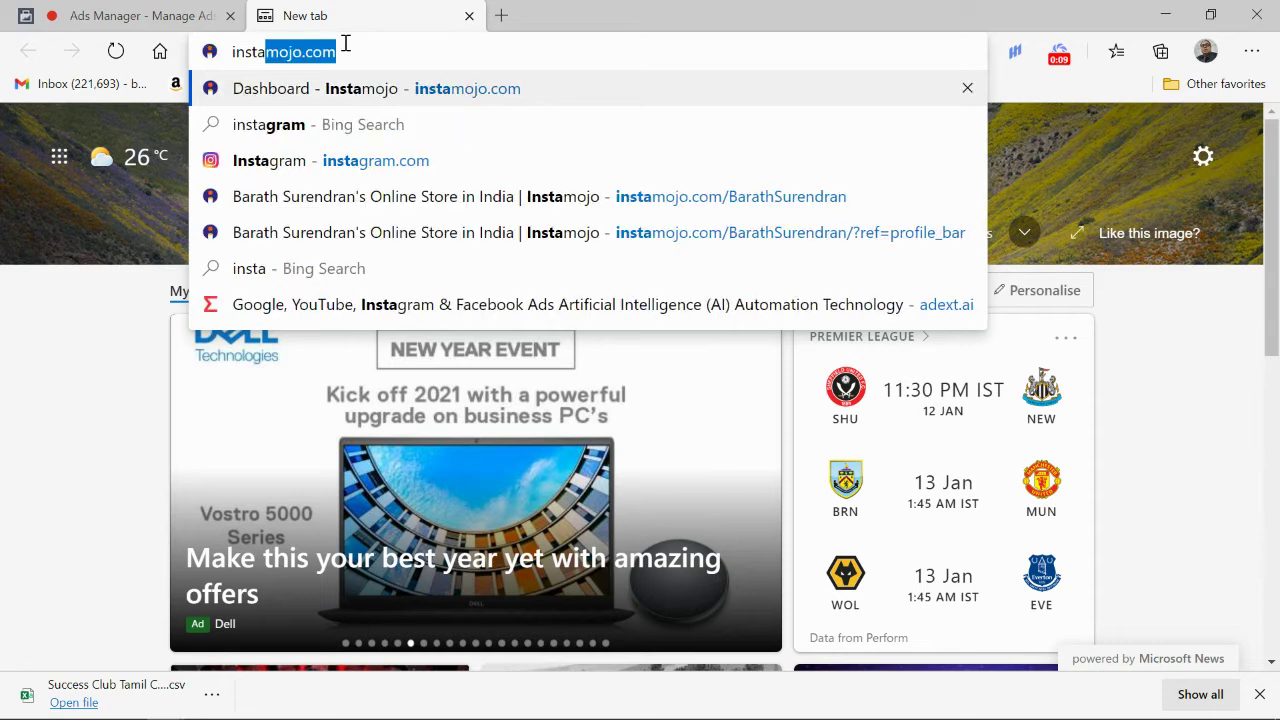
type("gra")
type("m.com")
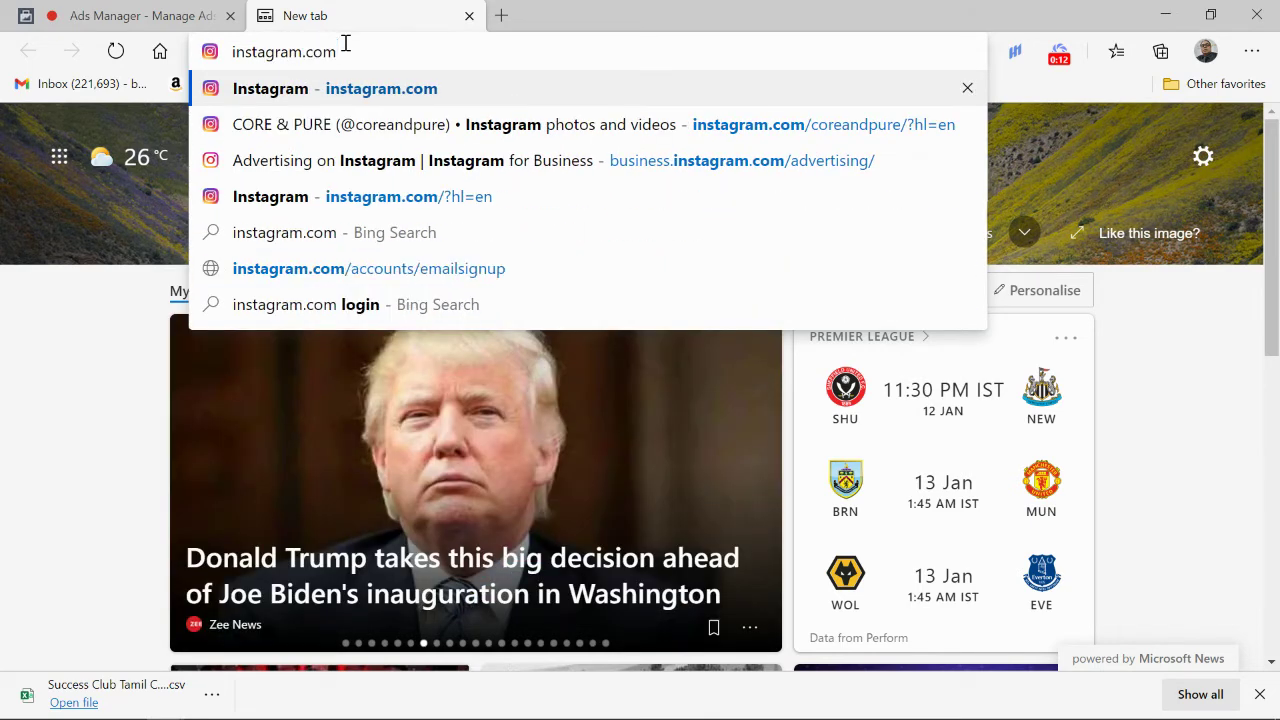
key("Return")
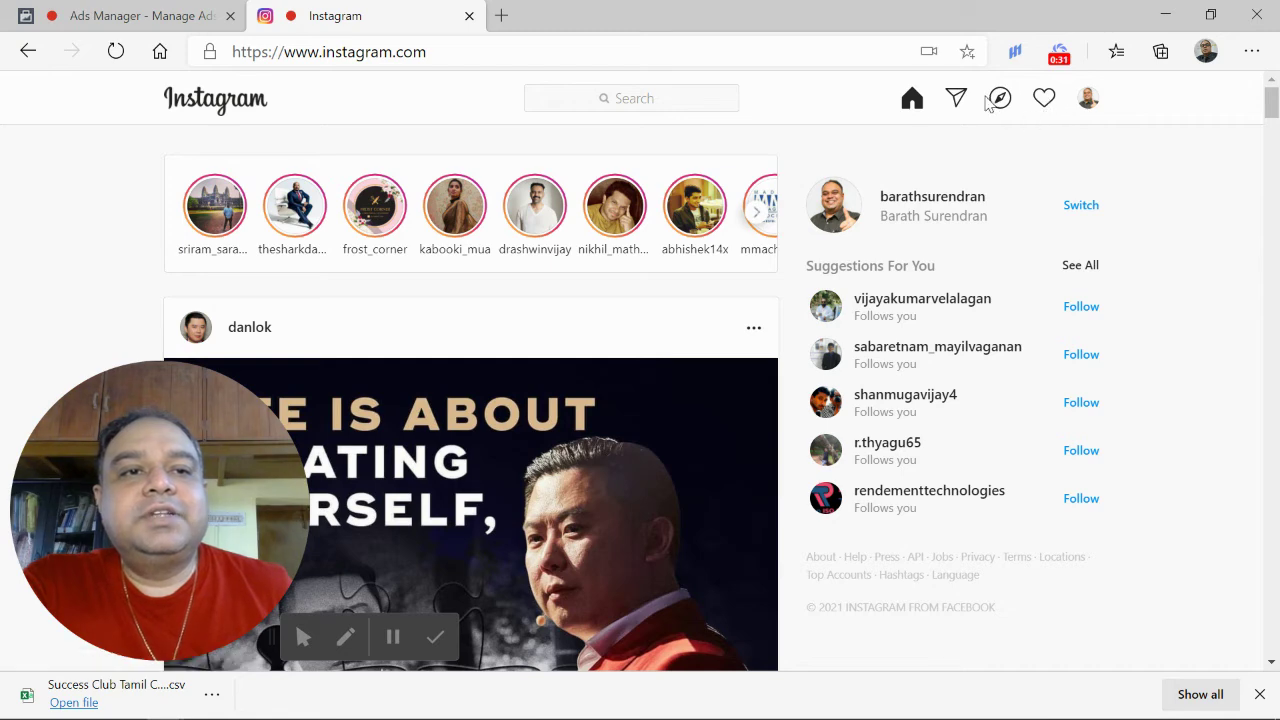
Check the Instagram notifications and view the profile of the account that most recently liked the photo.
left_click(1047, 104)
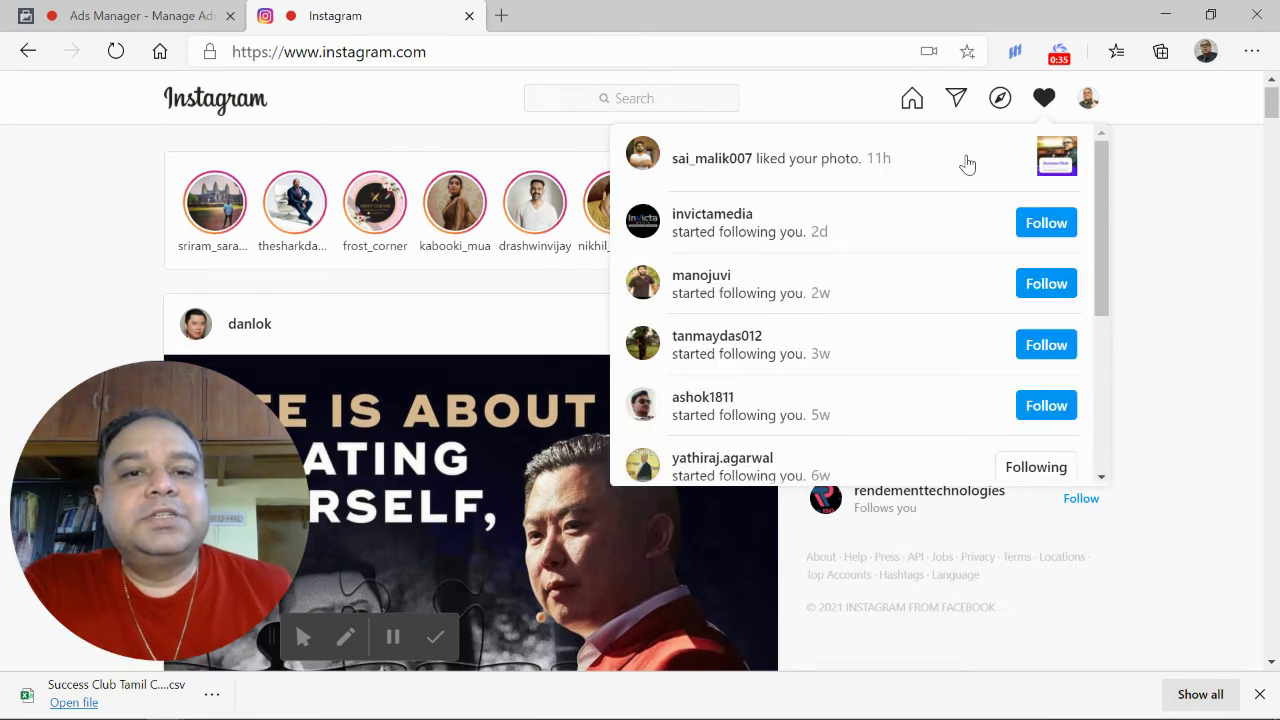
left_click(738, 164)
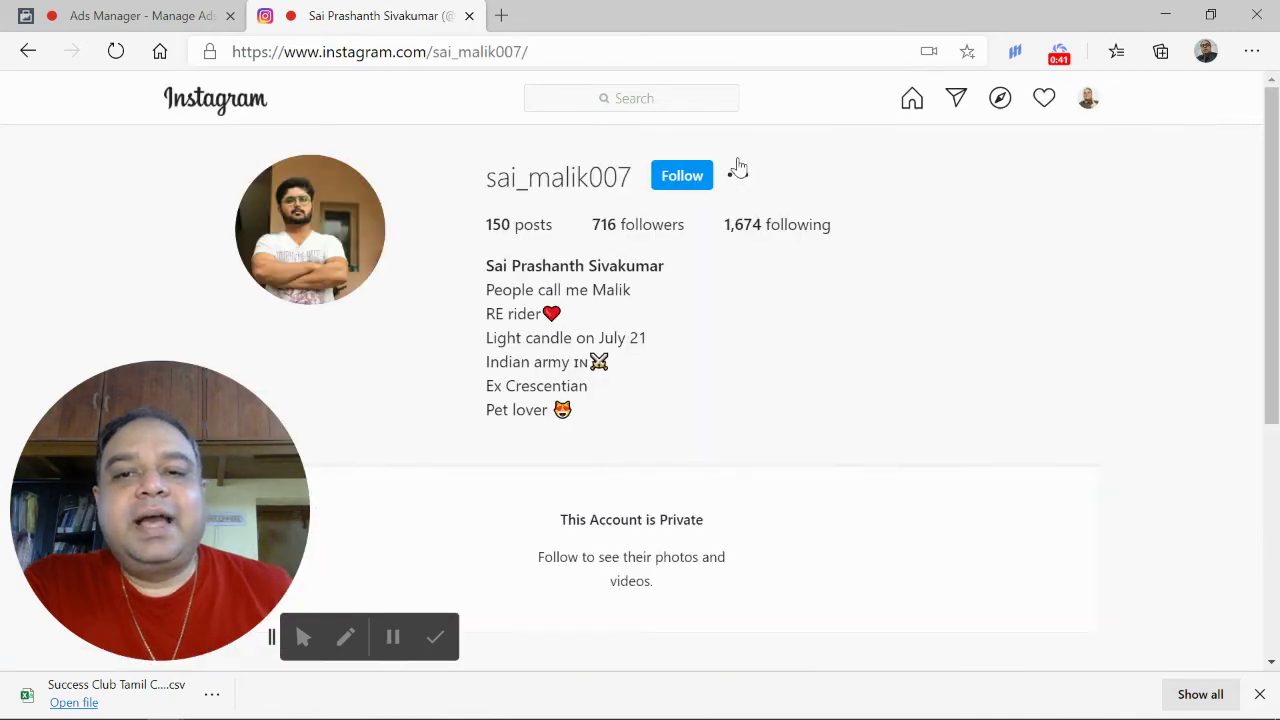
scroll(1272, 307, "down", 1)
scroll(1272, 307, "down", 2)
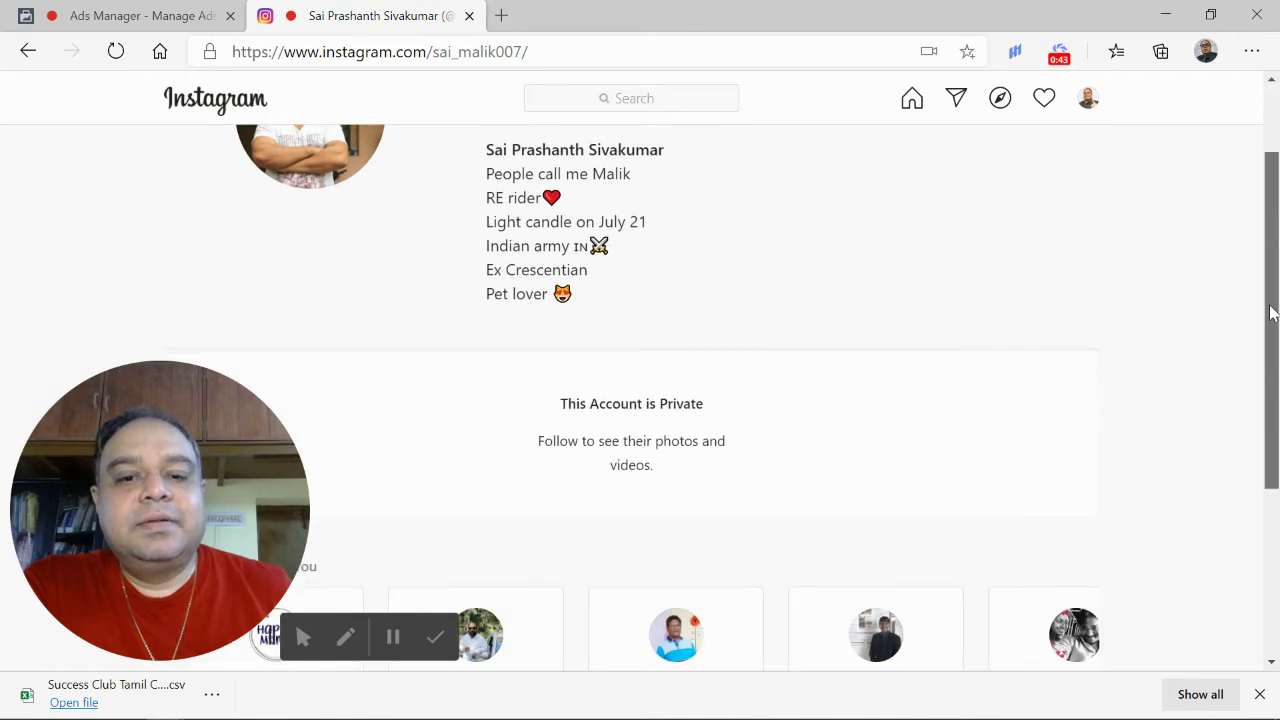
scroll(1272, 307, "up", 3)
Open the liked Success Club post from the Instagram notifications and view it.
left_click(1046, 108)
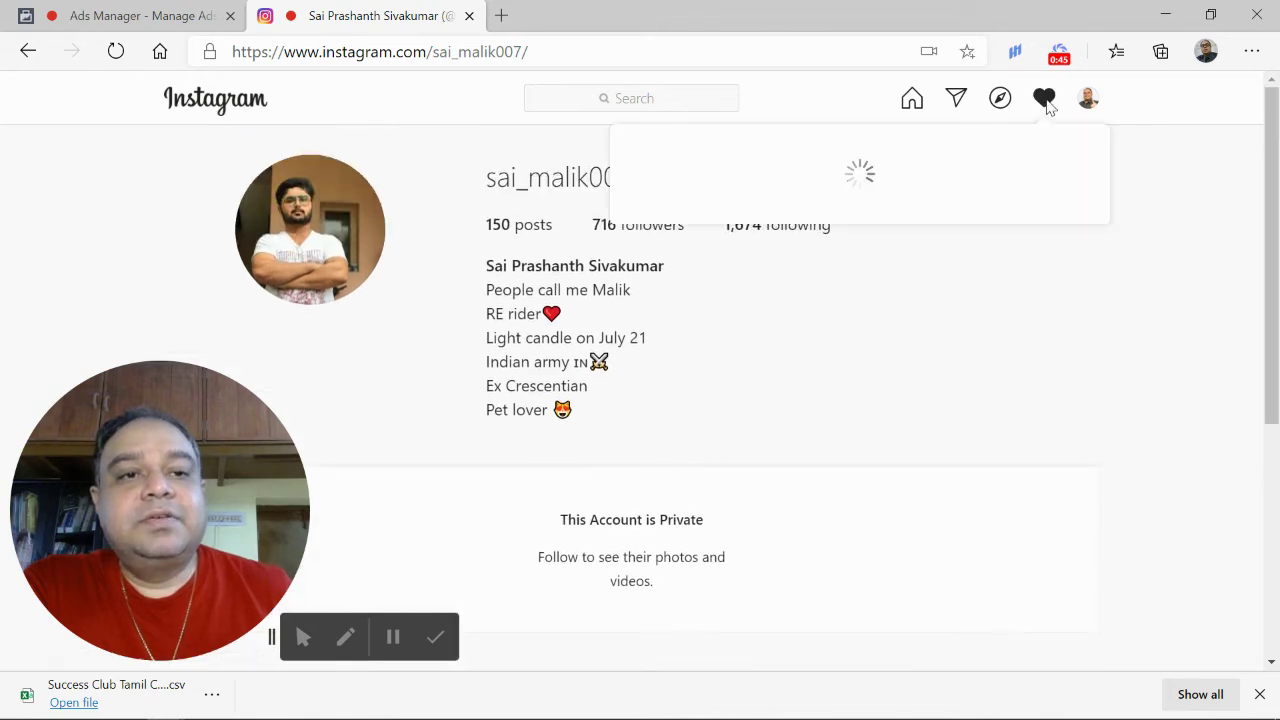
left_click(1066, 168)
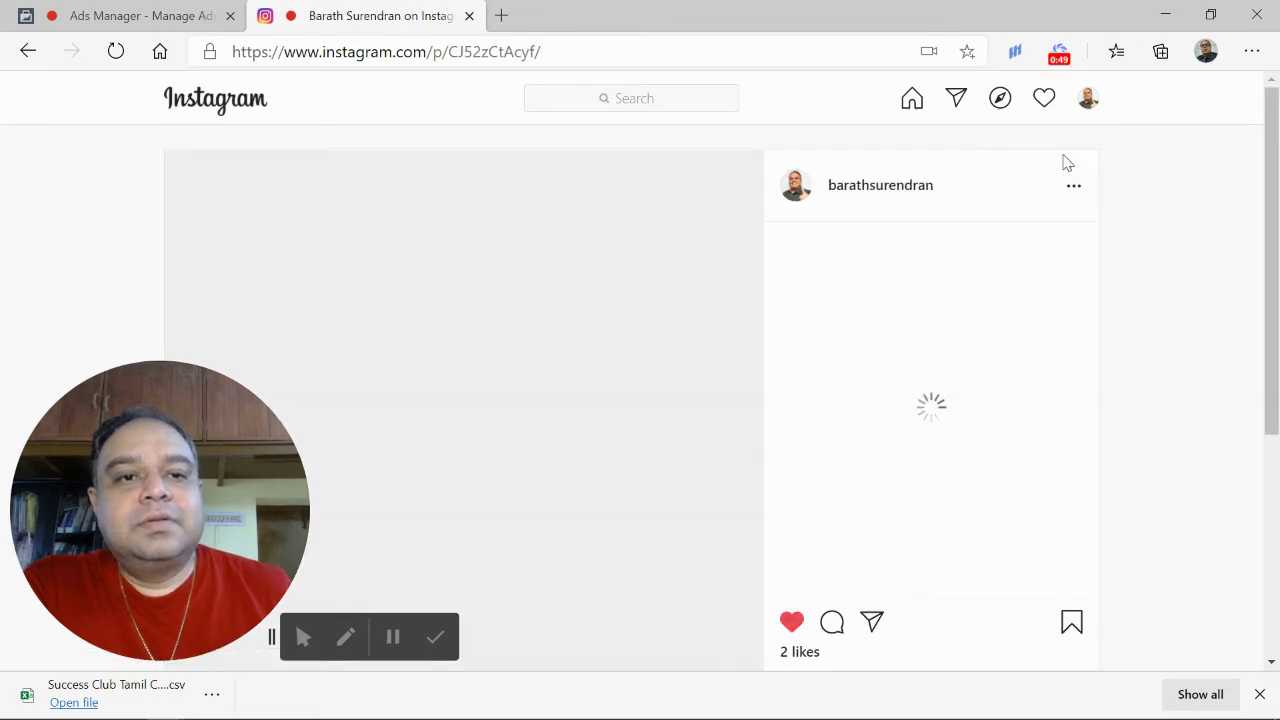
mouse_move(1268, 180)
left_mouse_down()
mouse_move(1274, 310)
mouse_move(1277, 176)
left_mouse_up()
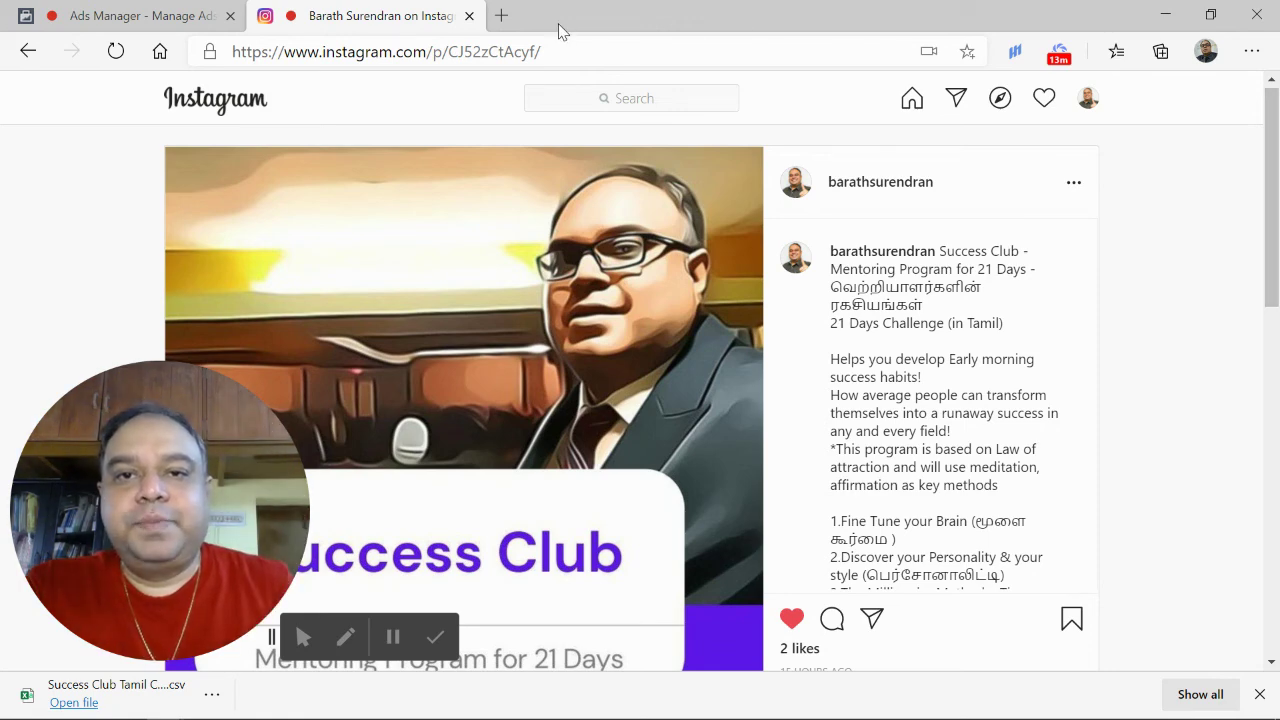
Open the instamojo.com dashboard in a new browser tab.
left_click(500, 18)
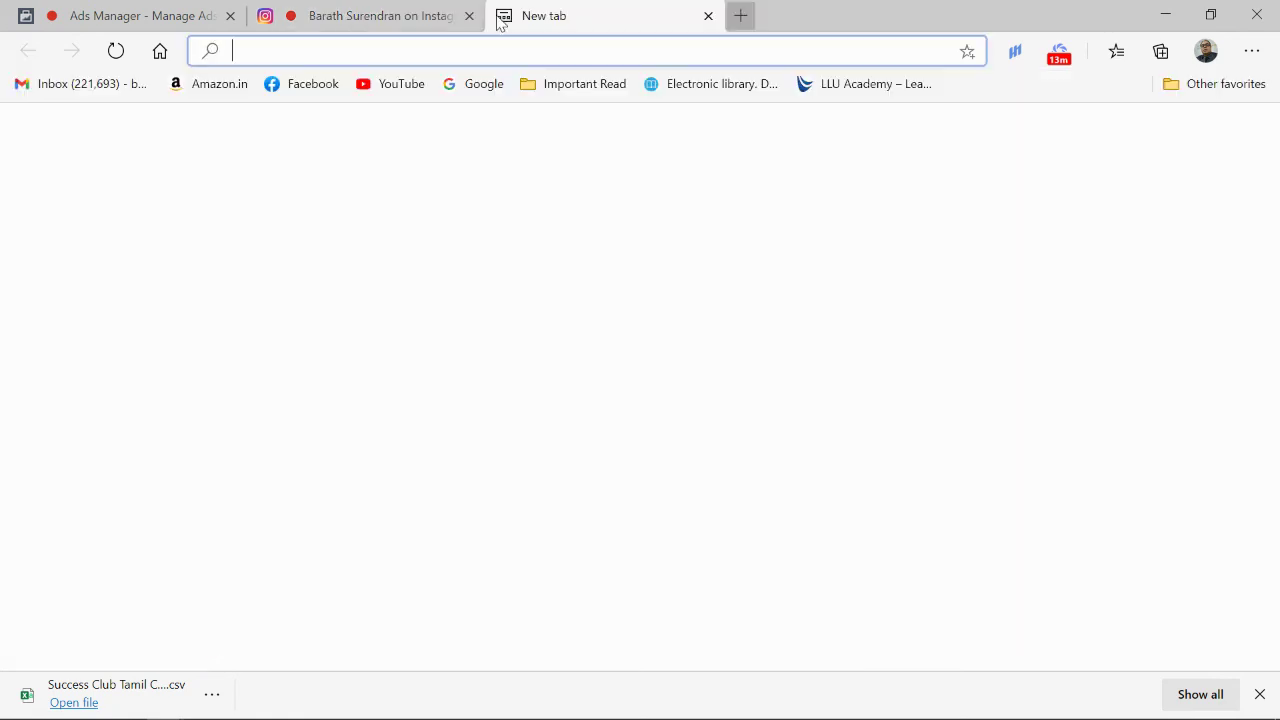
type("i")
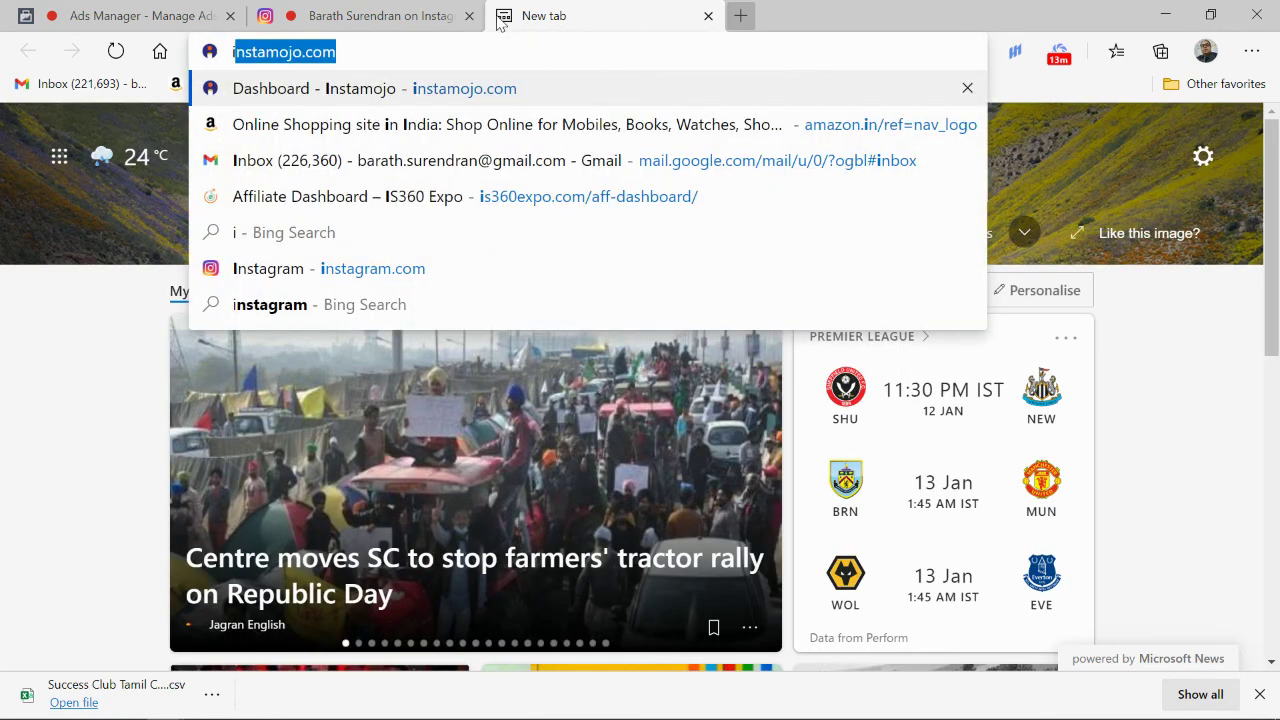
key("Right")
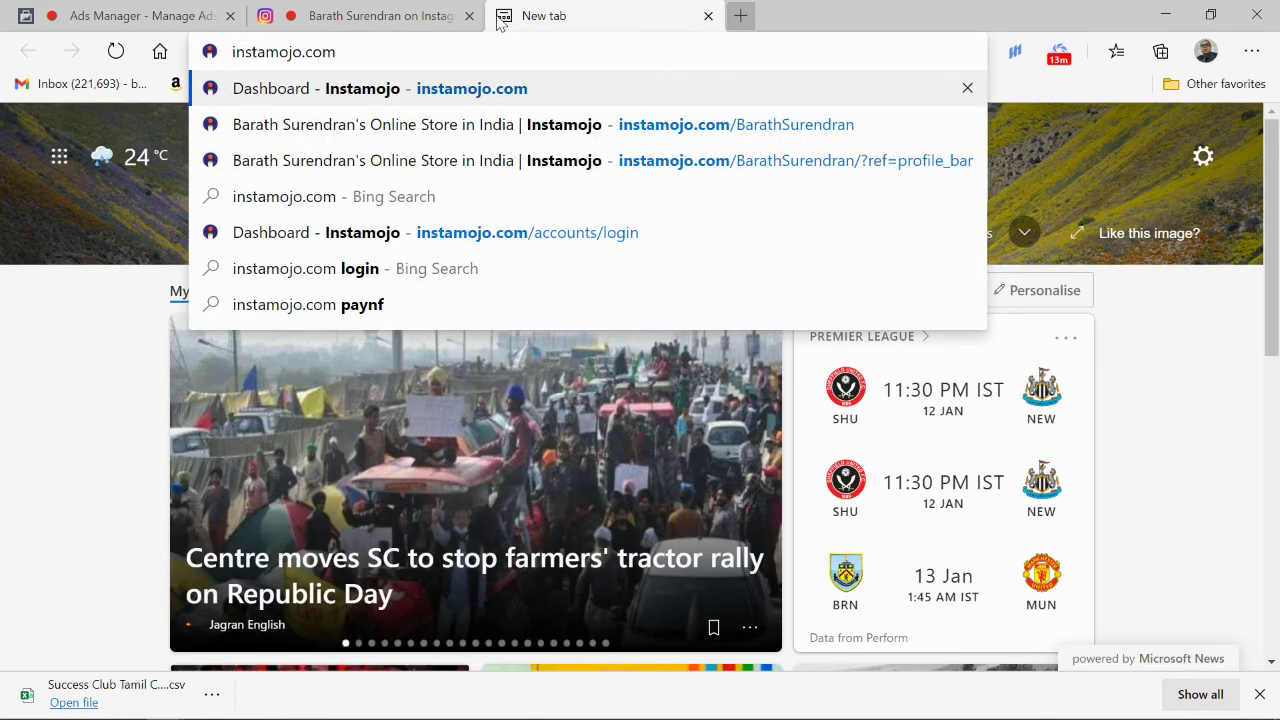
key("Return")
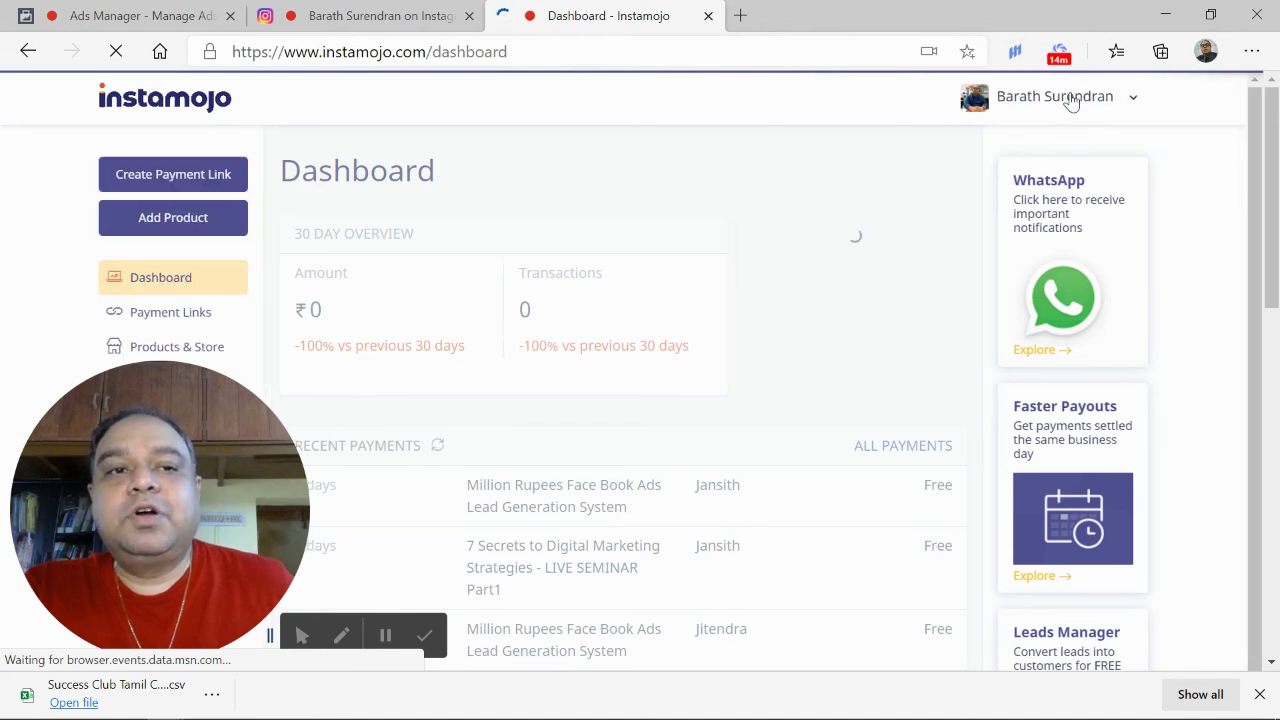
View the Success Club - Mentoring Program for 21 Days product page in the Instamojo online store, and return to Ads Manager.
left_click(1071, 100)
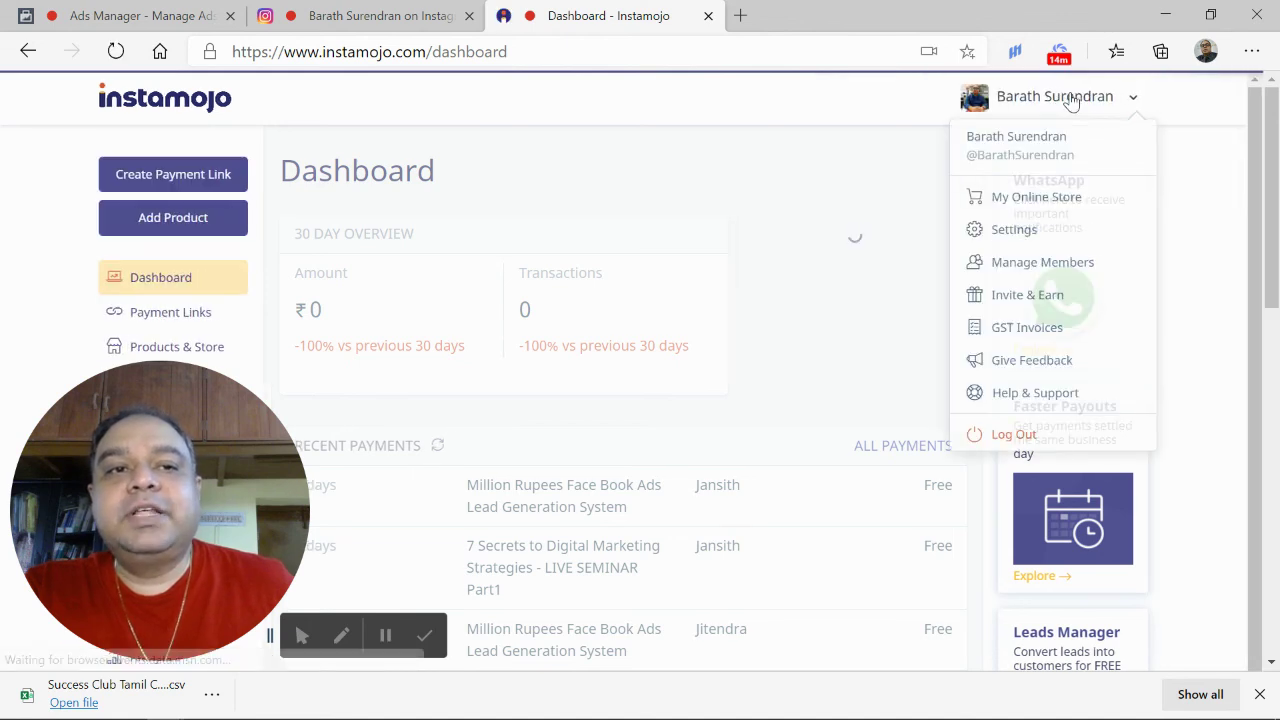
left_click(1038, 200)
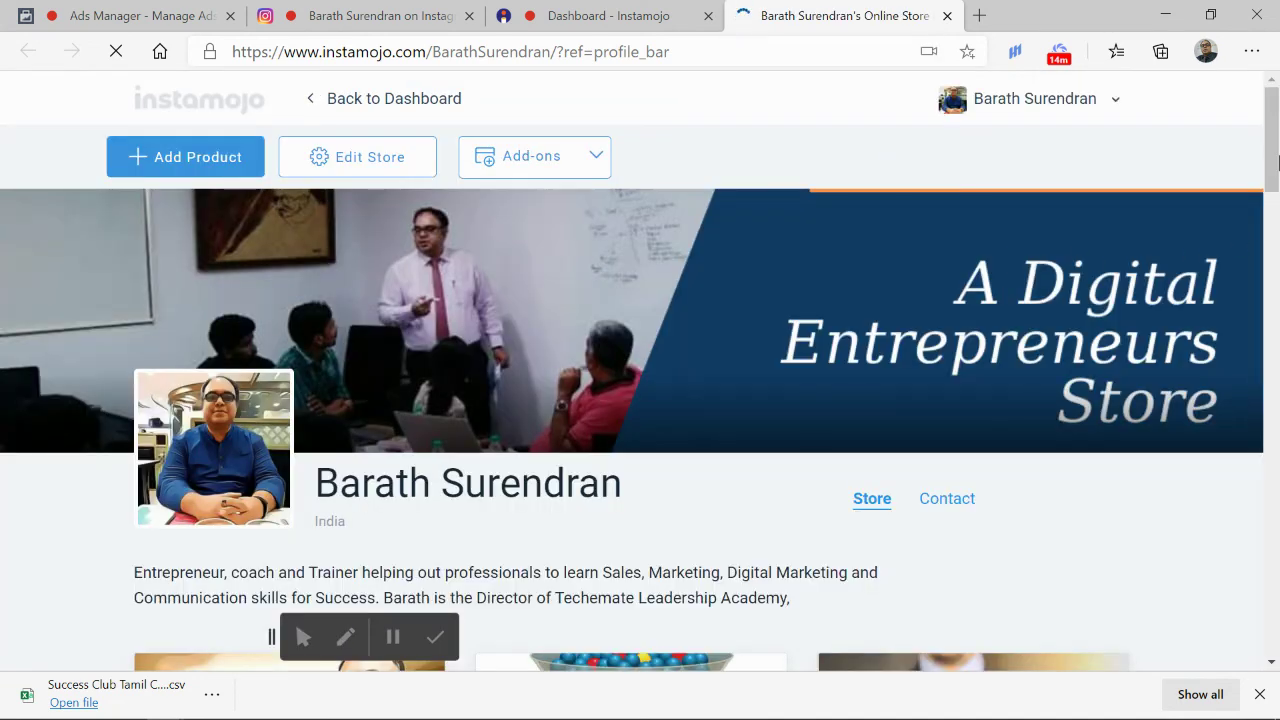
left_click_drag(1277, 162, 1276, 262)
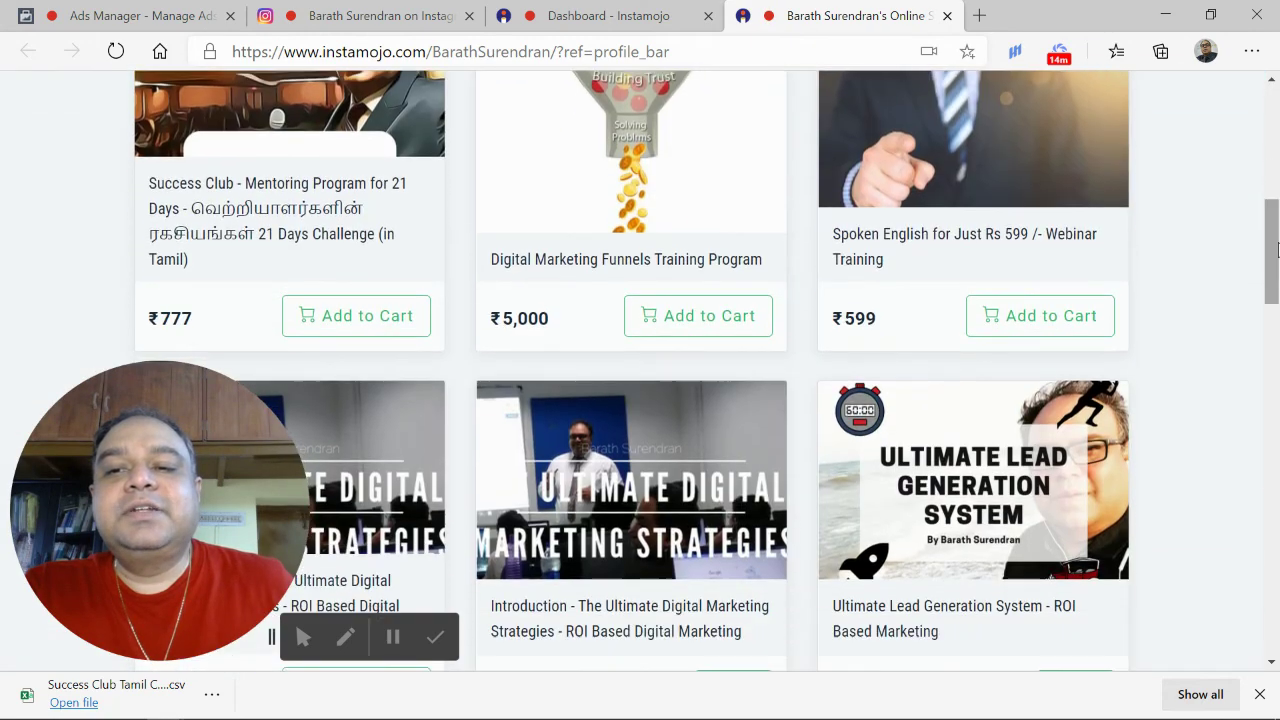
left_click(303, 224)
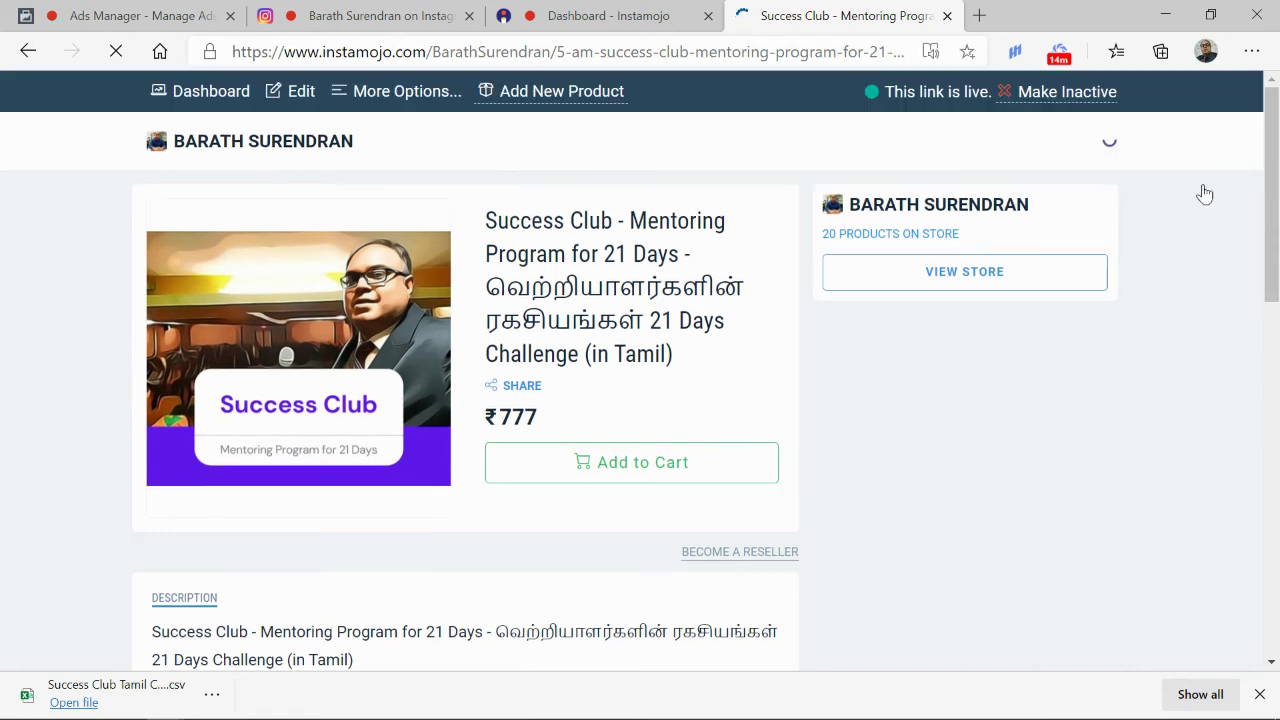
left_click_drag(1273, 143, 1273, 91)
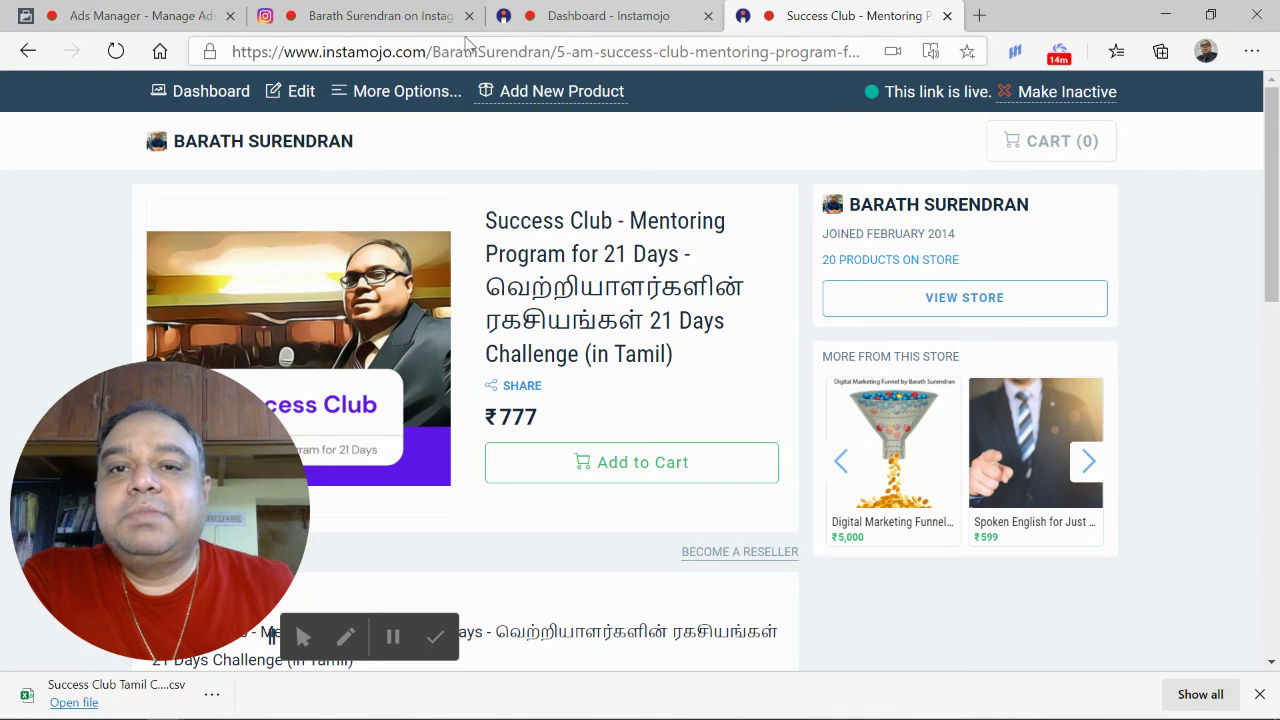
left_click(168, 18)
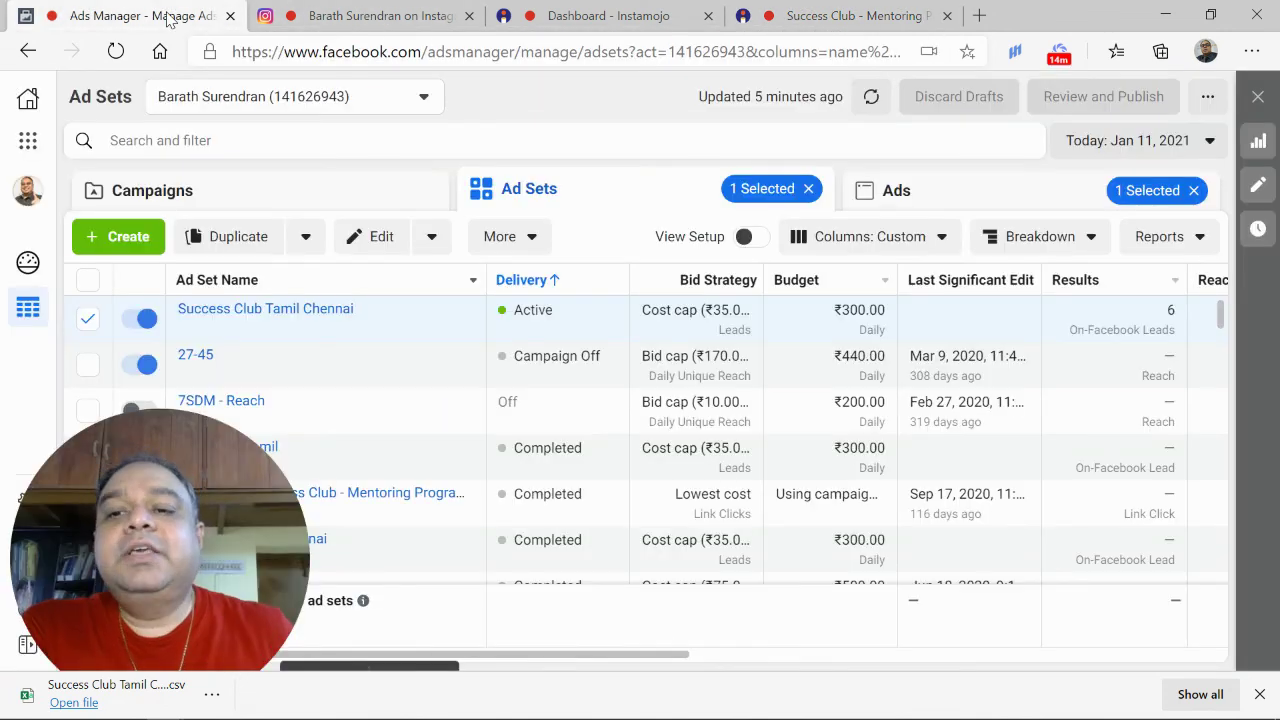